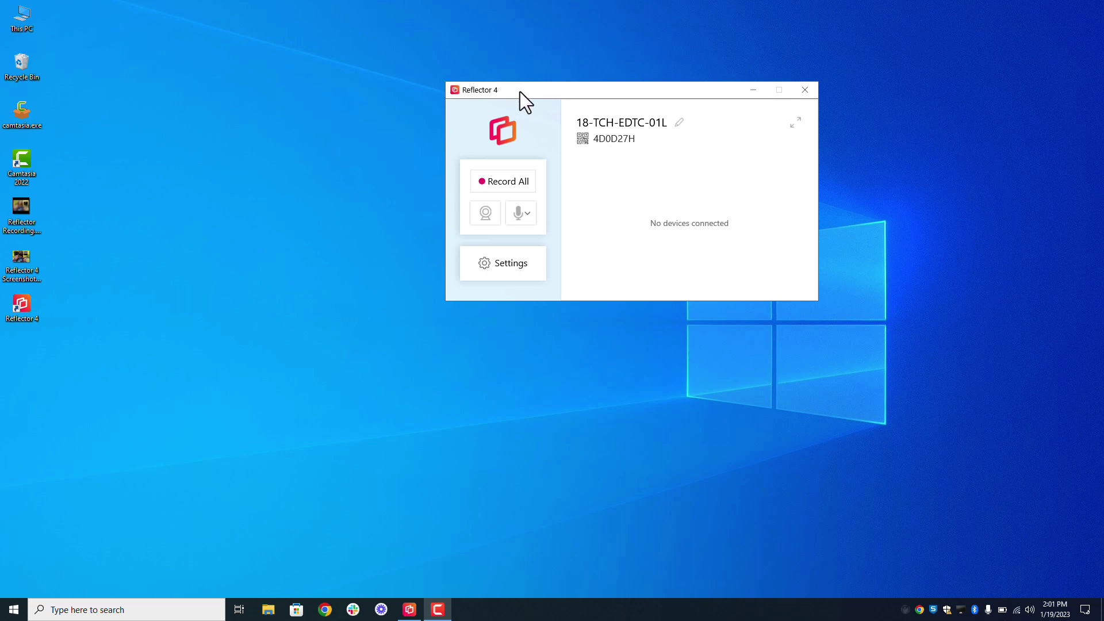
Reposition the Reflector 4 control window slightly higher on the desktop.
{"action": "left_click_drag", "start_coordinate": [519, 91], "coordinate": [560, 65]}
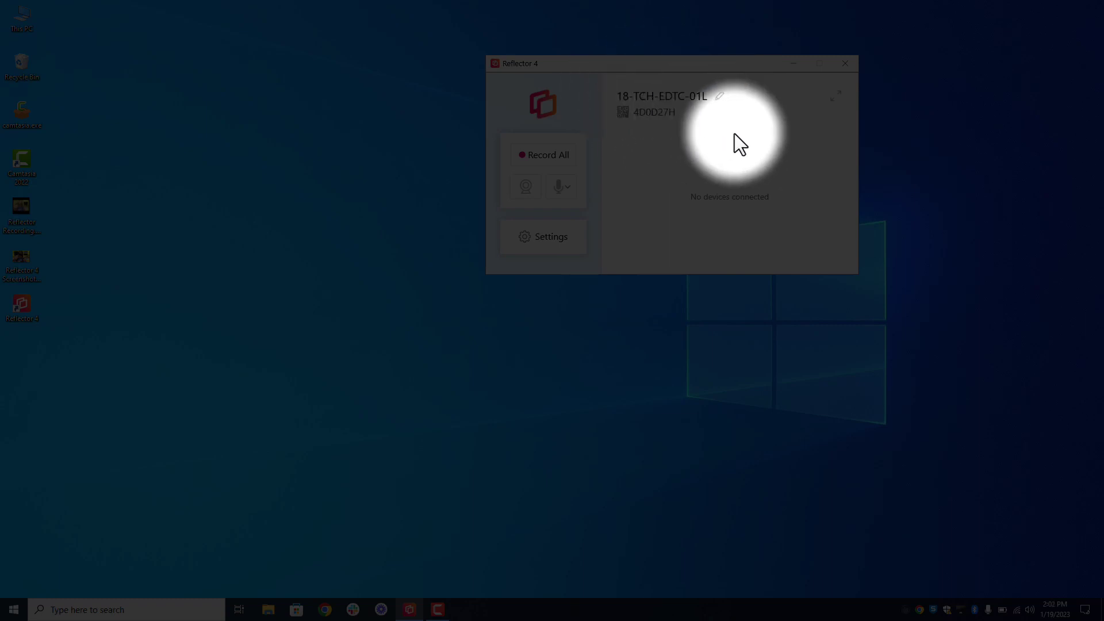
{"action": "left_click", "coordinate": [837, 97]}
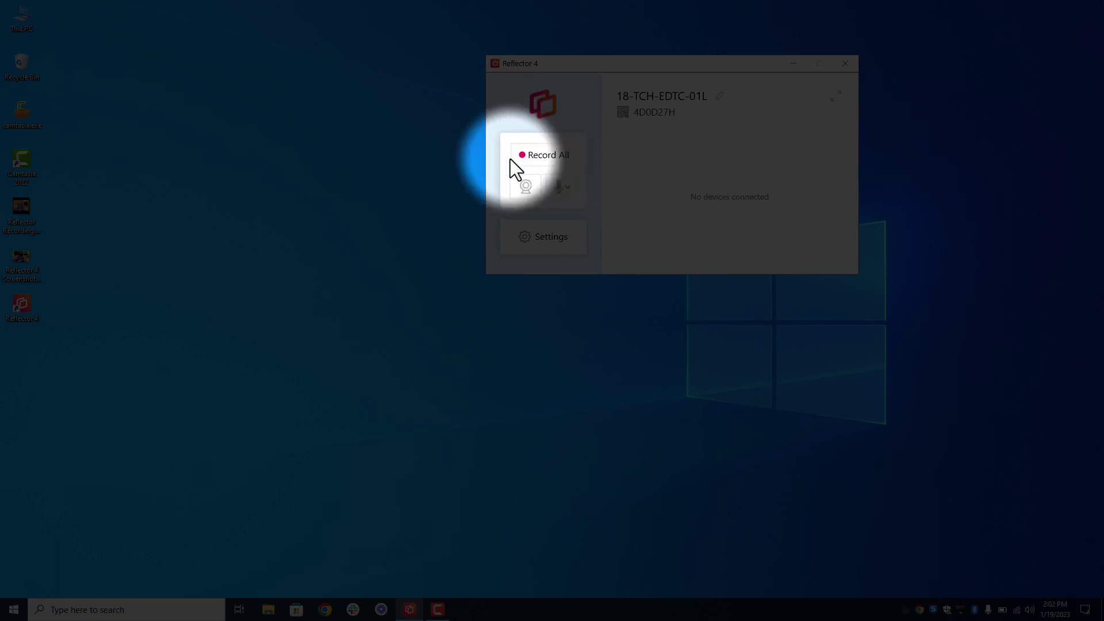
{"action": "left_click", "coordinate": [557, 184]}
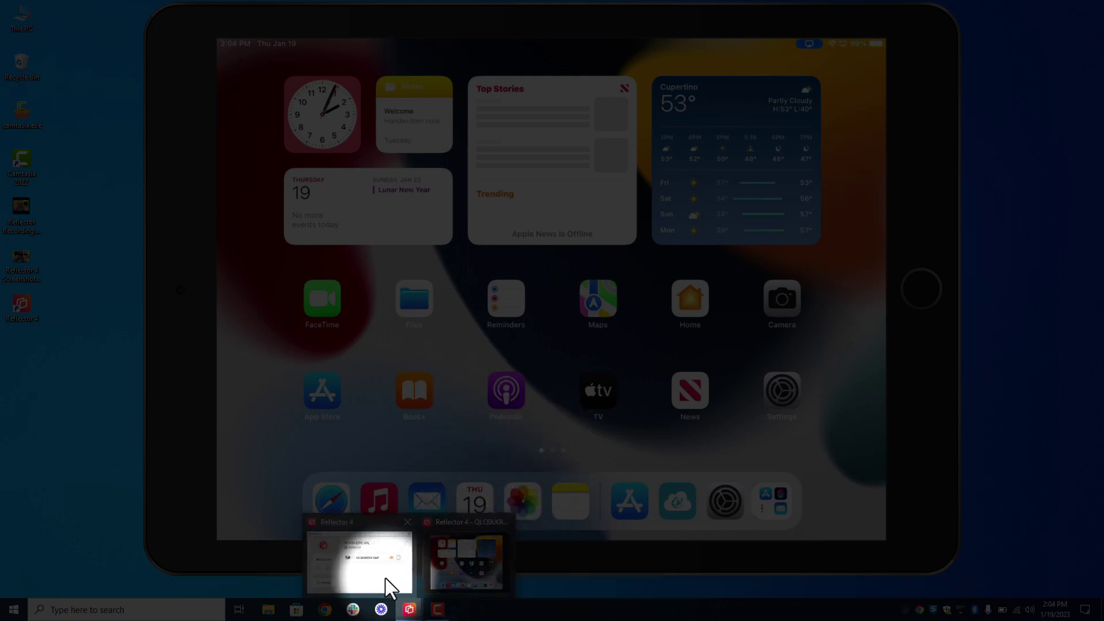
Bring up the Reflector 4 control window, switch the mirrored iPad to fullscreen, and turn Fullscreen back off.
{"action": "left_click", "coordinate": [387, 587]}
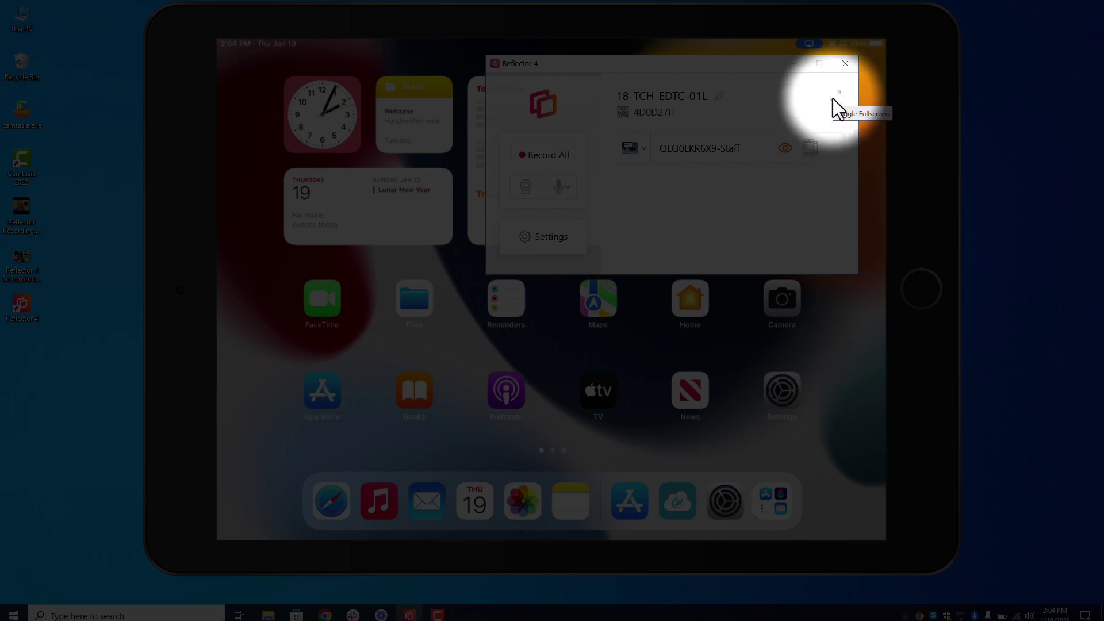
{"action": "left_click", "coordinate": [833, 101]}
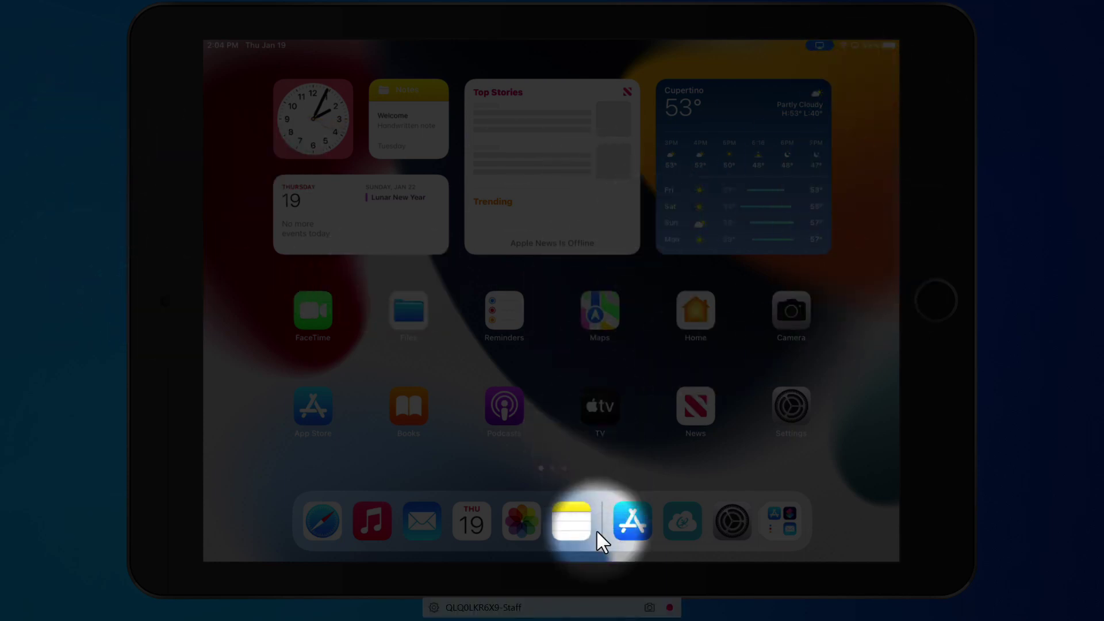
{"action": "right_click", "coordinate": [606, 485]}
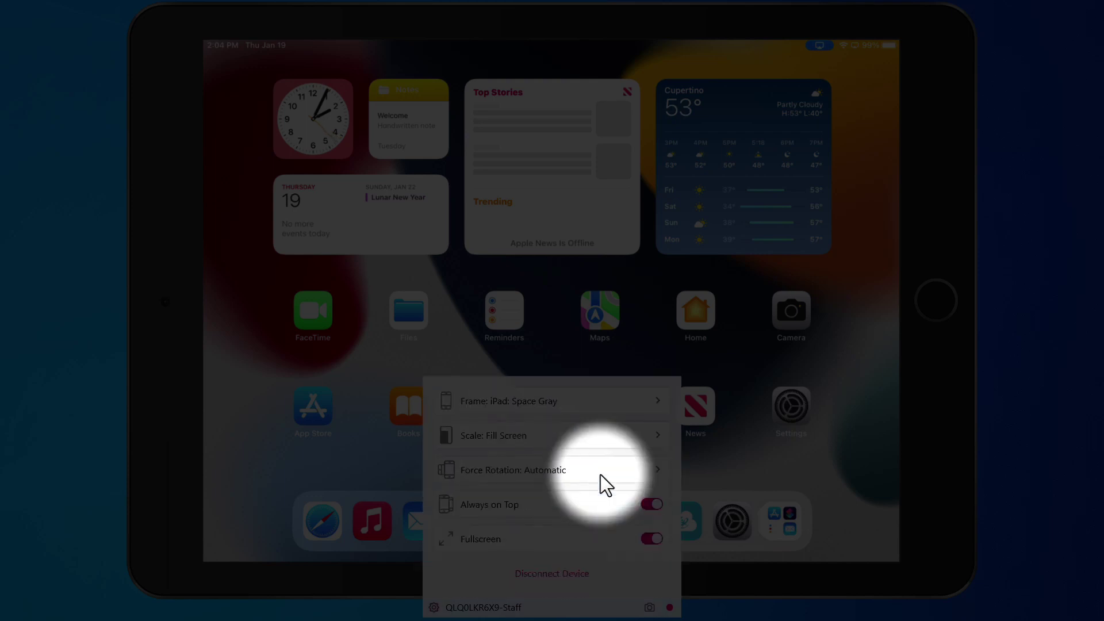
{"action": "left_click", "coordinate": [652, 539]}
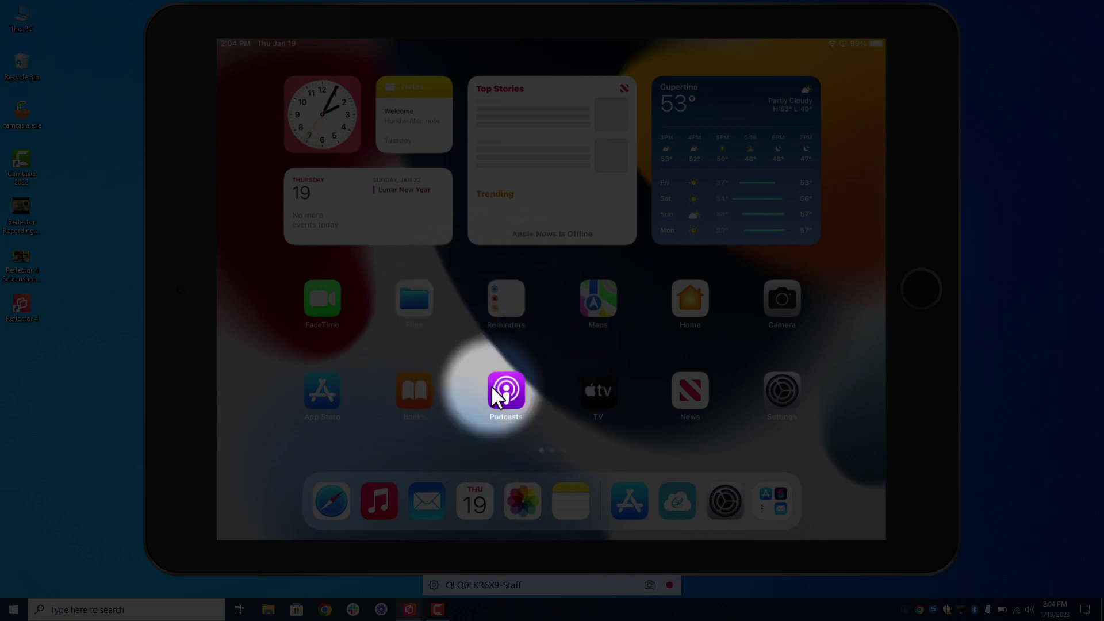
Disable Always on Top for the mirrored iPad and switch Fullscreen on and back off.
{"action": "right_click", "coordinate": [548, 402]}
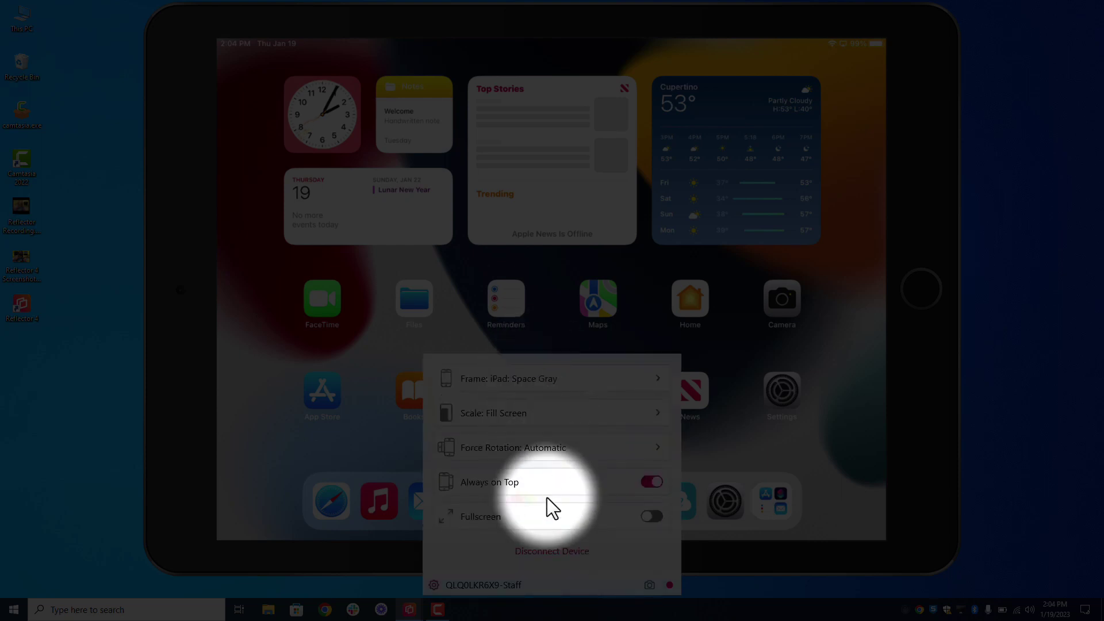
{"action": "left_click", "coordinate": [654, 517]}
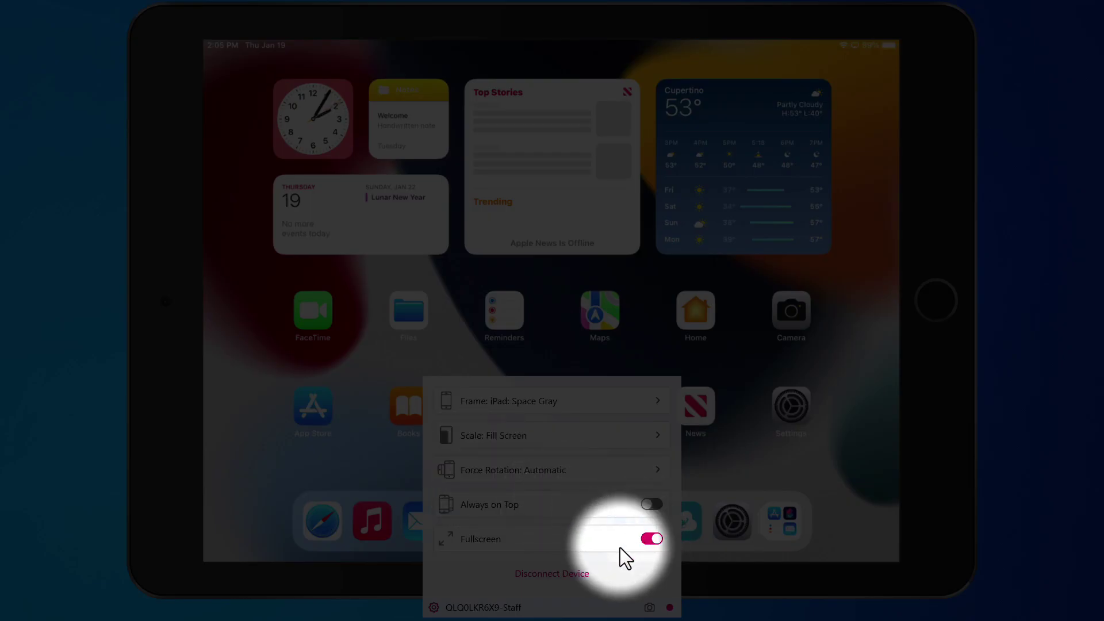
{"action": "left_click", "coordinate": [500, 549]}
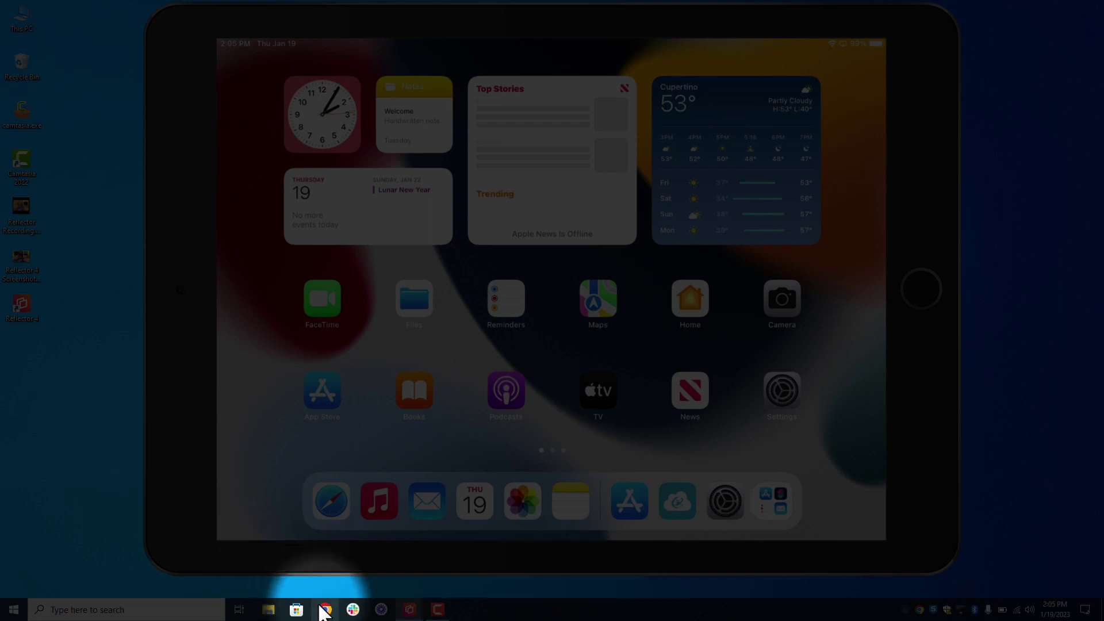
Open Chrome and bring the mirrored iPad window back in front of it.
{"action": "left_click", "coordinate": [326, 611]}
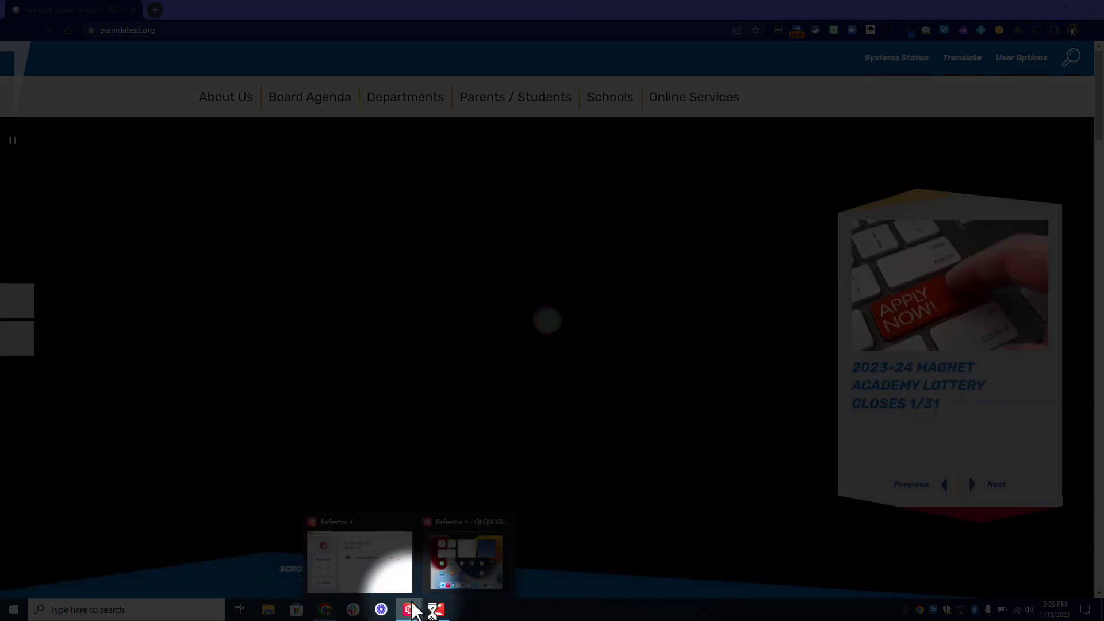
{"action": "left_click", "coordinate": [394, 571]}
{"action": "mouse_move", "coordinate": [411, 611]}
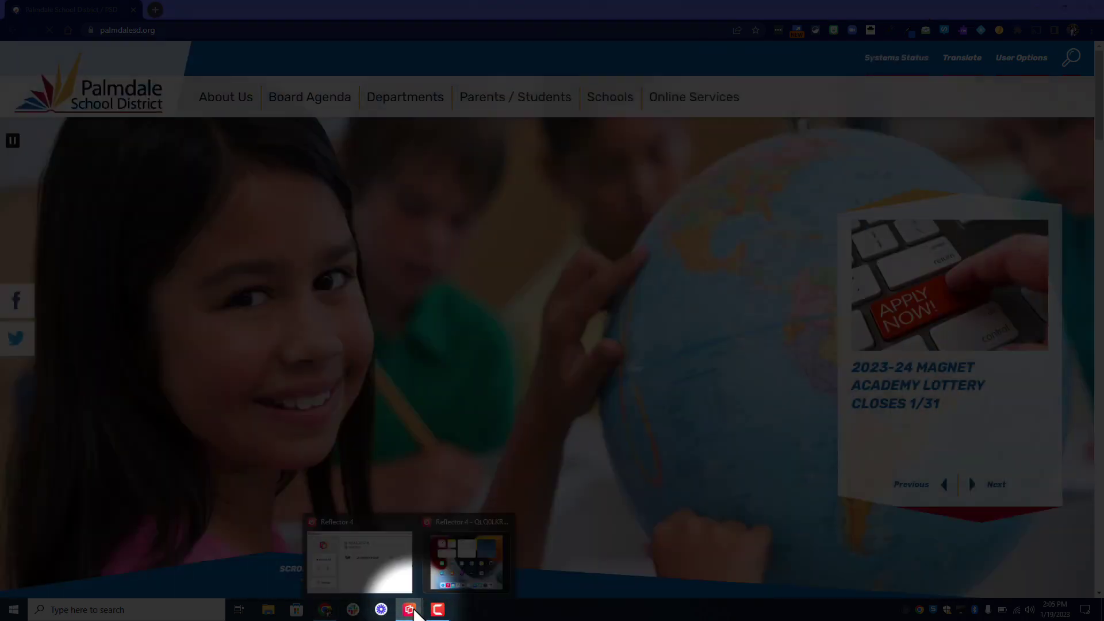
{"action": "left_click", "coordinate": [477, 567]}
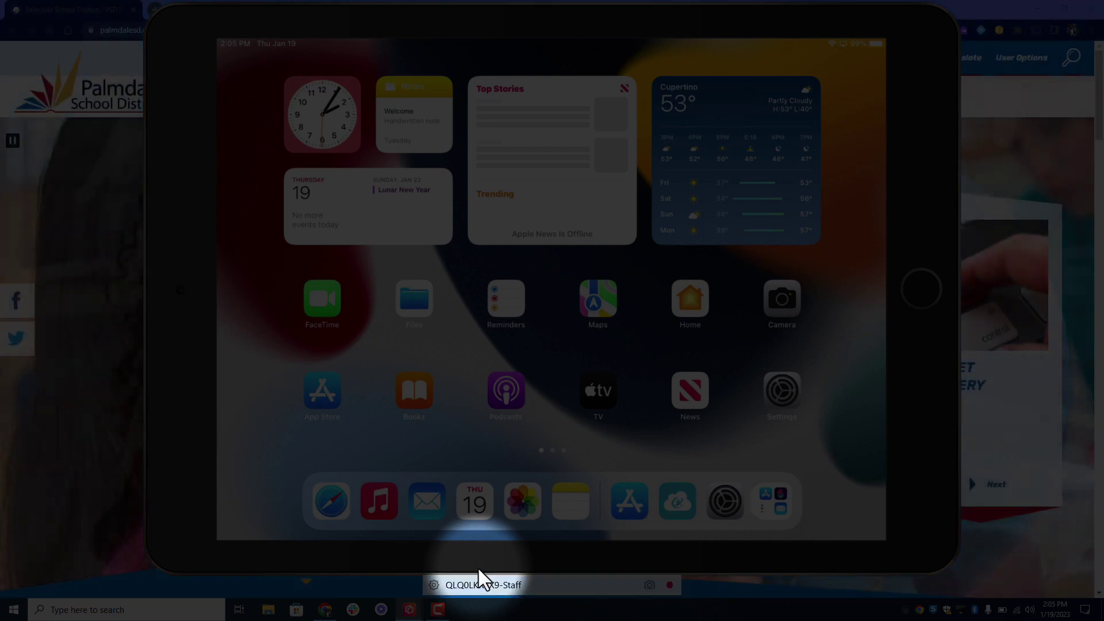
Toggle Fullscreen in the mirrored iPad's options, leaving it on.
{"action": "left_click", "coordinate": [483, 584]}
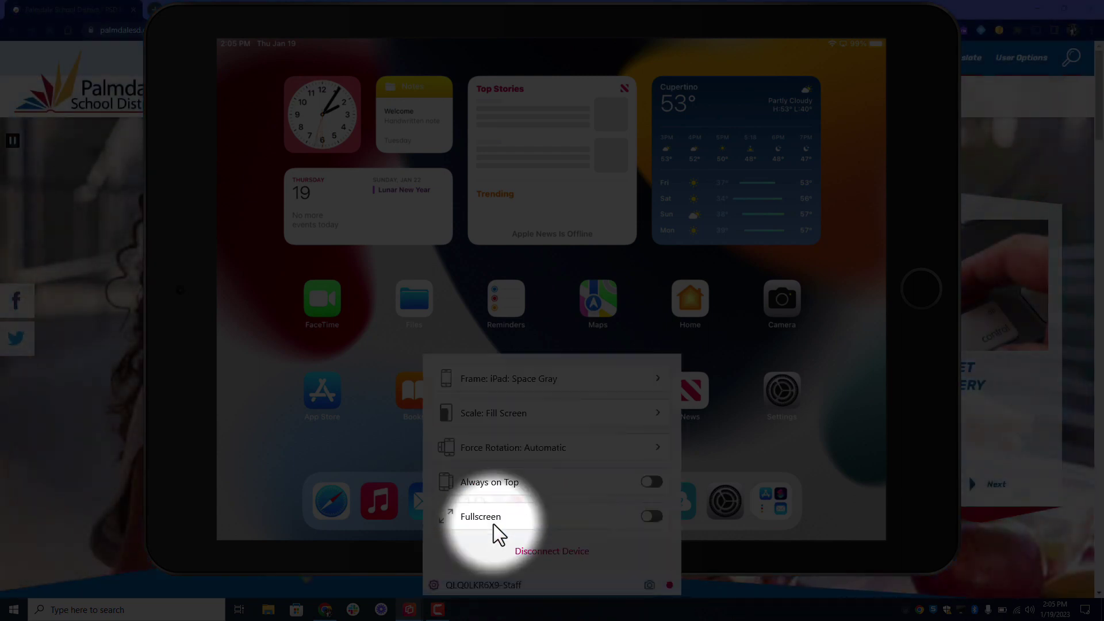
{"action": "left_click", "coordinate": [652, 517]}
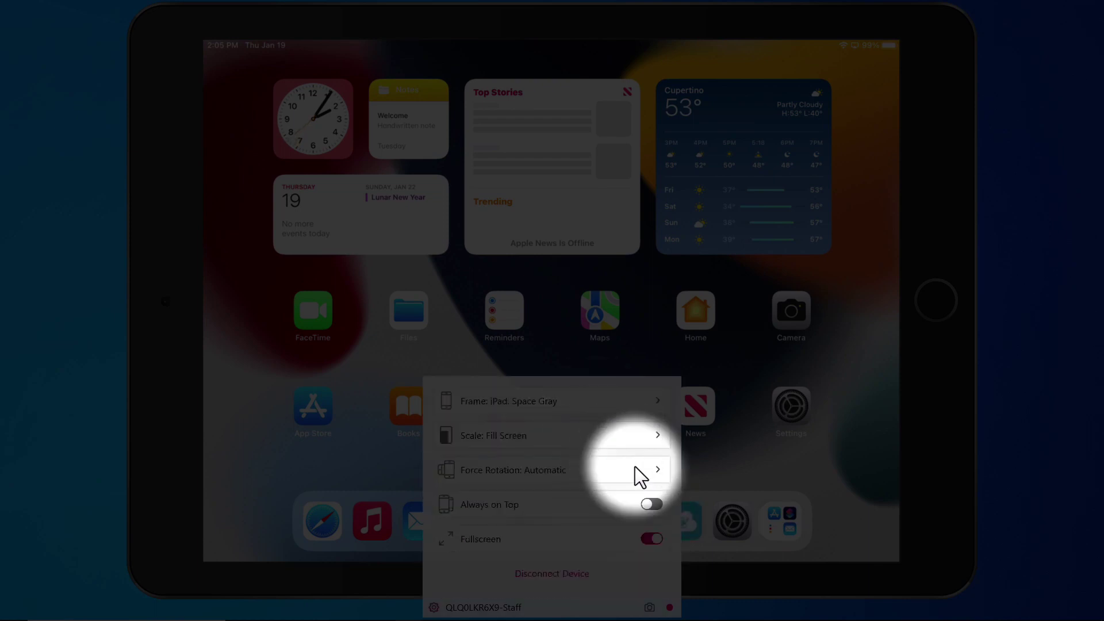
{"action": "left_click", "coordinate": [650, 539]}
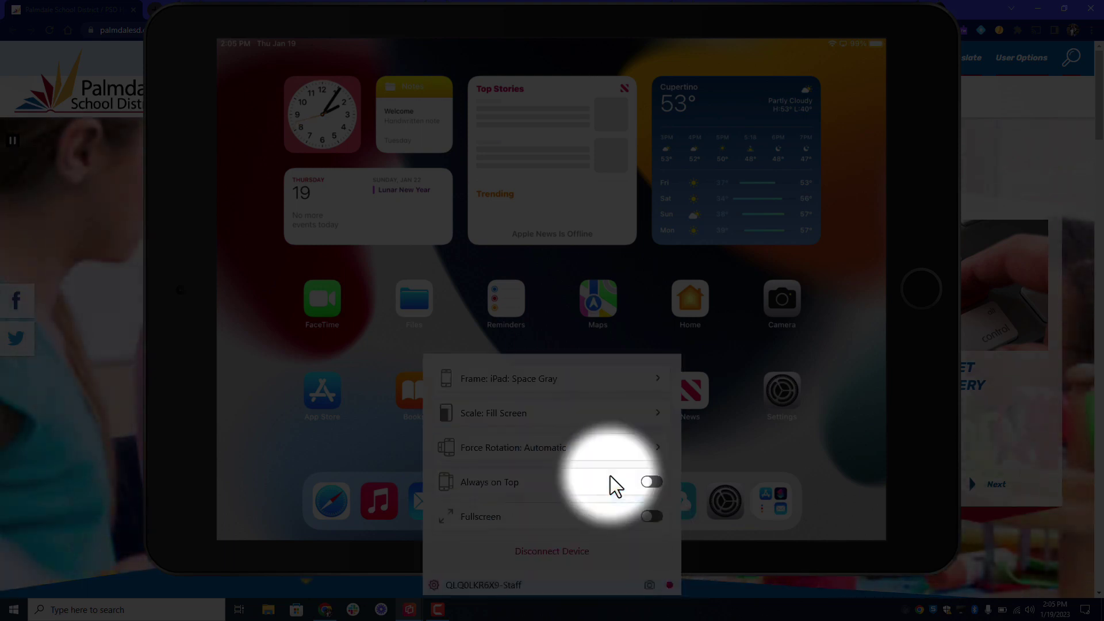
{"action": "left_click", "coordinate": [647, 518]}
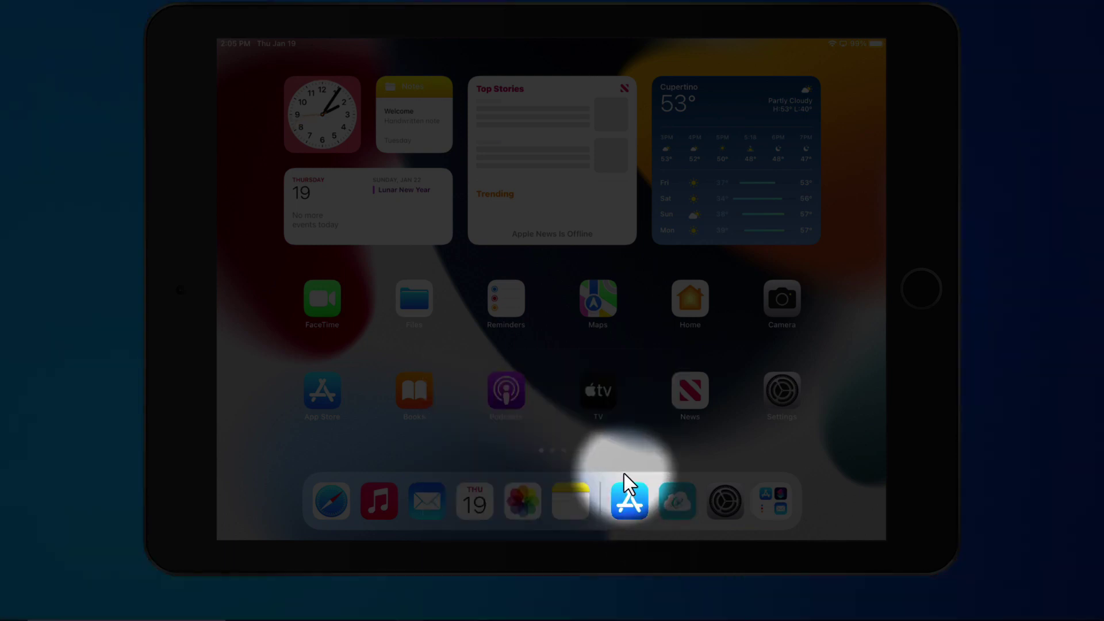
Change the mirrored device's frame skin to iPad: Silver.
{"action": "mouse_move", "coordinate": [621, 456]}
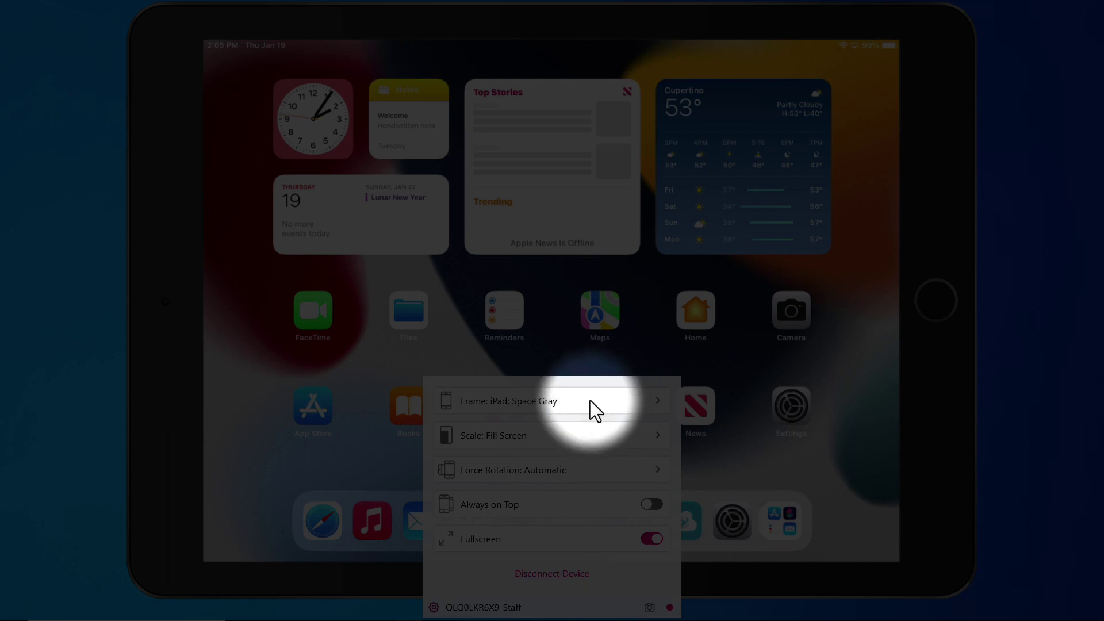
{"action": "mouse_move", "coordinate": [595, 410]}
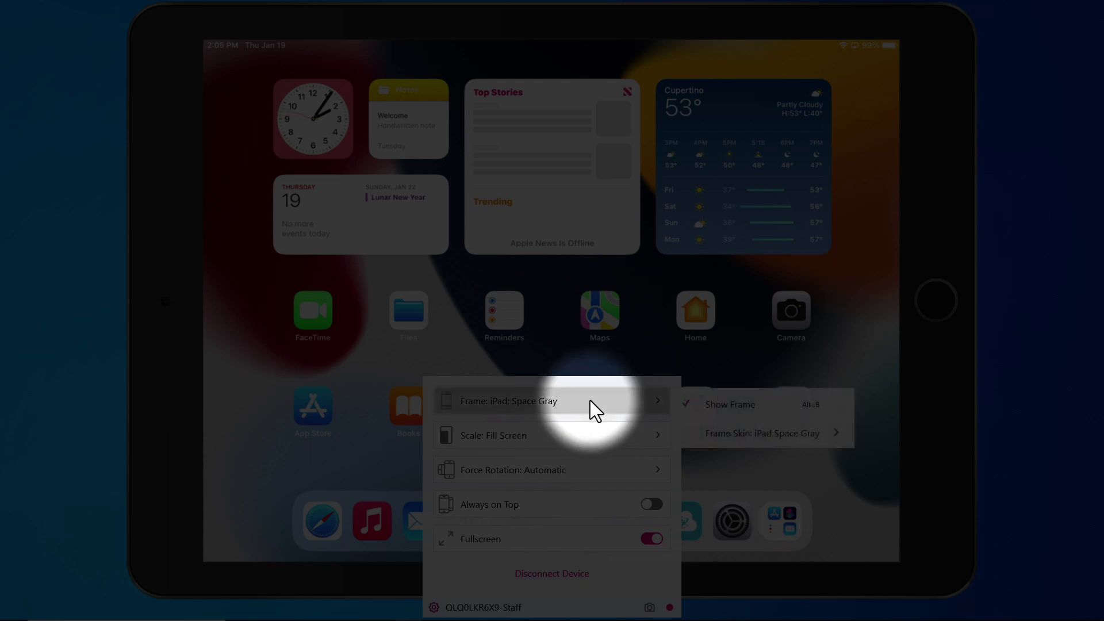
{"action": "mouse_move", "coordinate": [733, 441]}
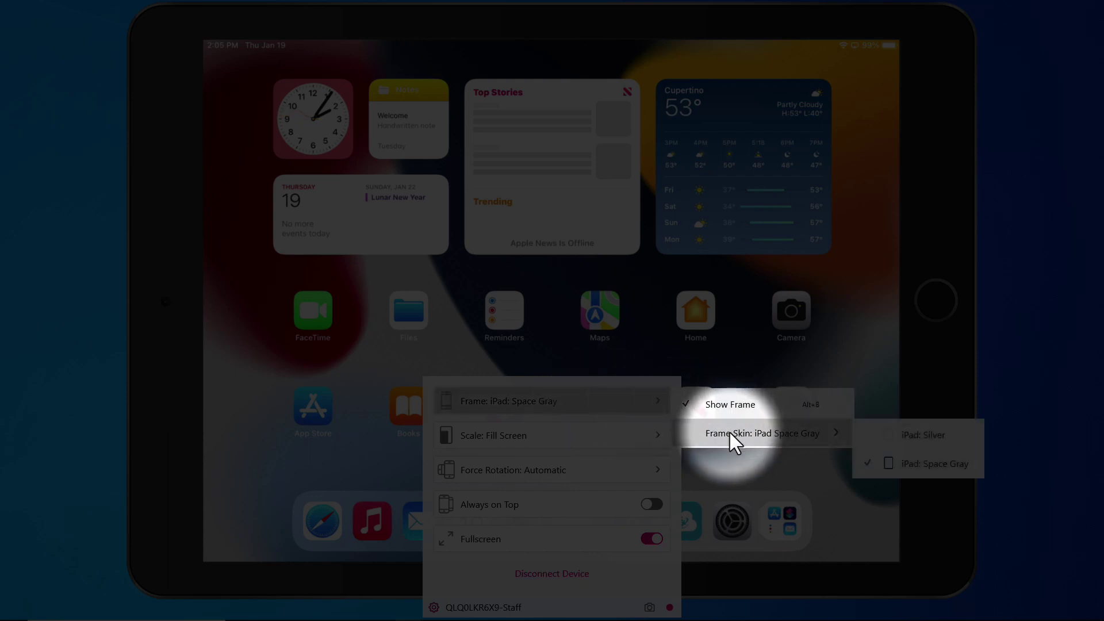
{"action": "left_click", "coordinate": [908, 437]}
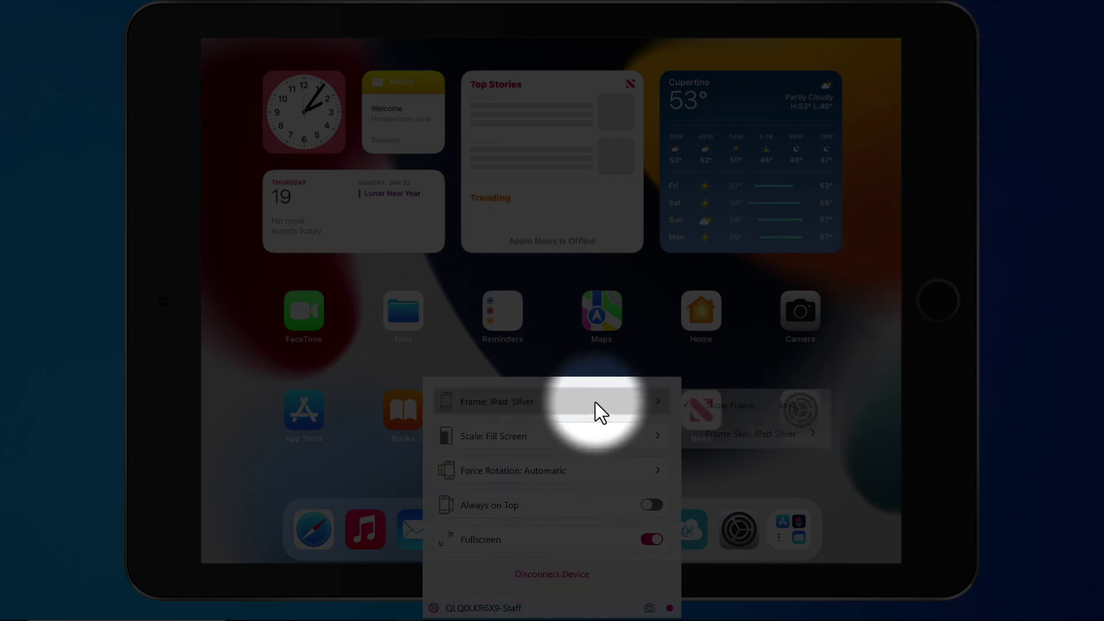
Set the frame skin back to iPad: Space Gray and hide the device frame.
{"action": "mouse_move", "coordinate": [724, 434]}
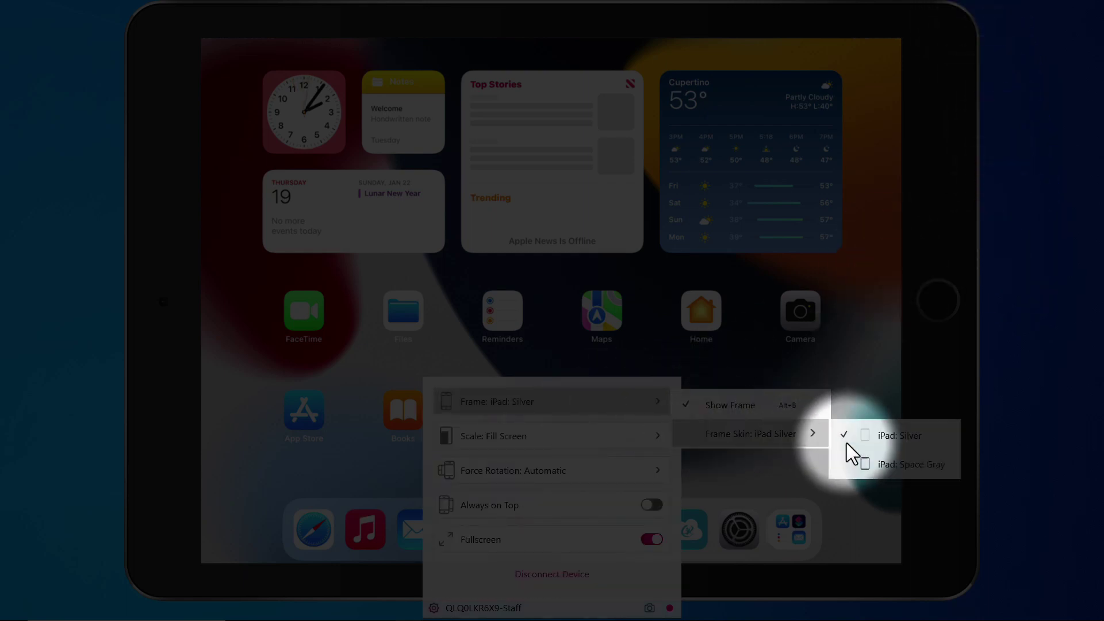
{"action": "left_click", "coordinate": [866, 466]}
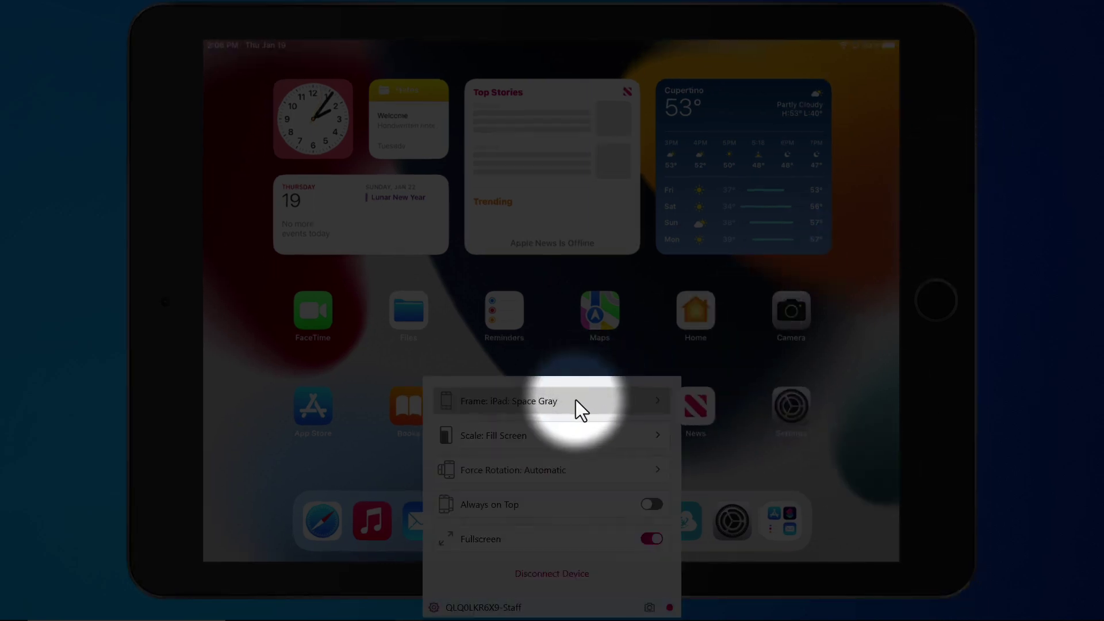
{"action": "mouse_move", "coordinate": [575, 399]}
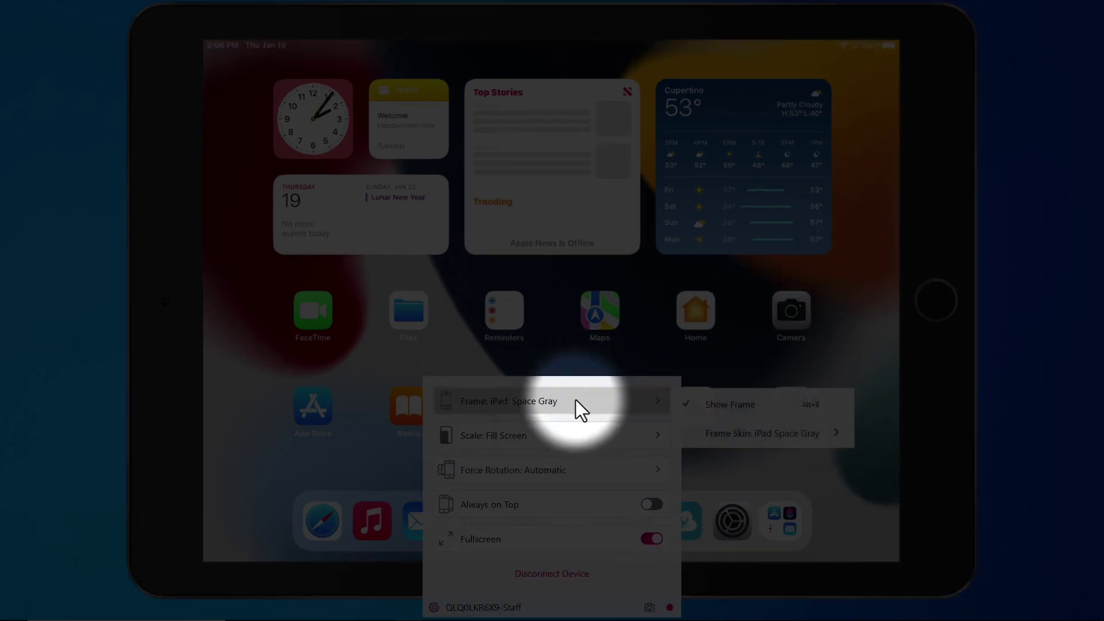
{"action": "left_click", "coordinate": [703, 411]}
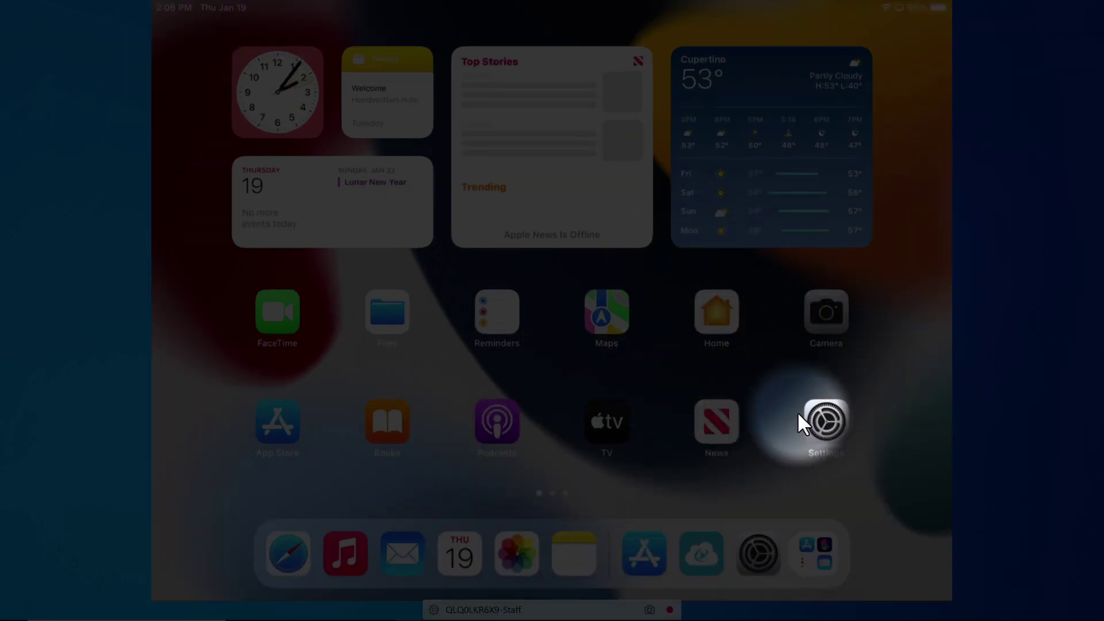
Try the Default Size and Best for High DPI scale options on the mirrored iPad.
{"action": "mouse_move", "coordinate": [619, 513]}
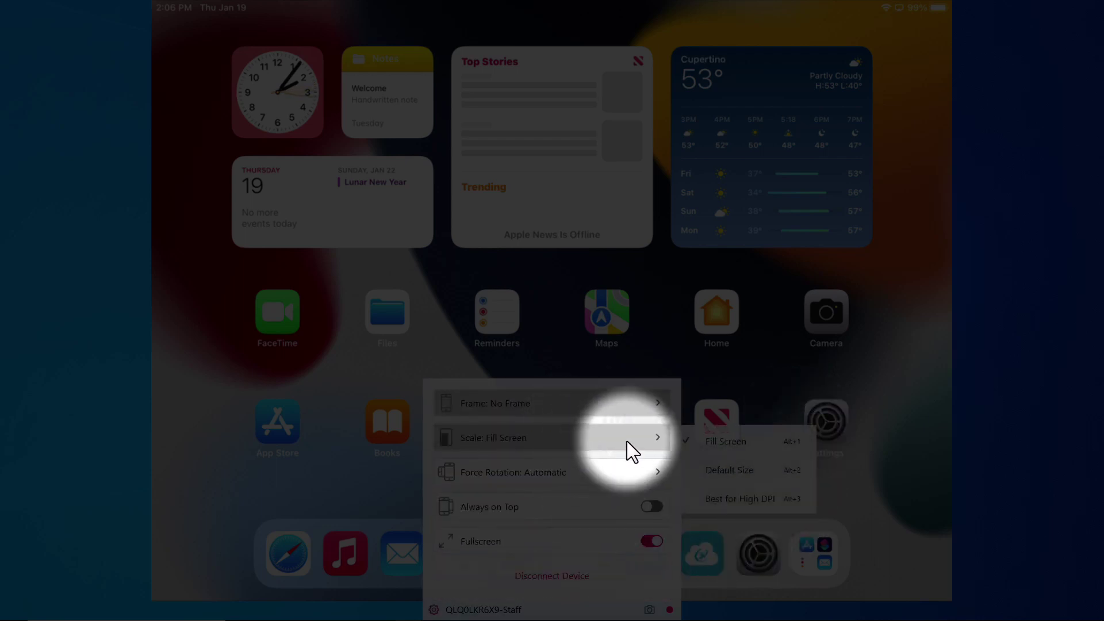
{"action": "left_click", "coordinate": [723, 467]}
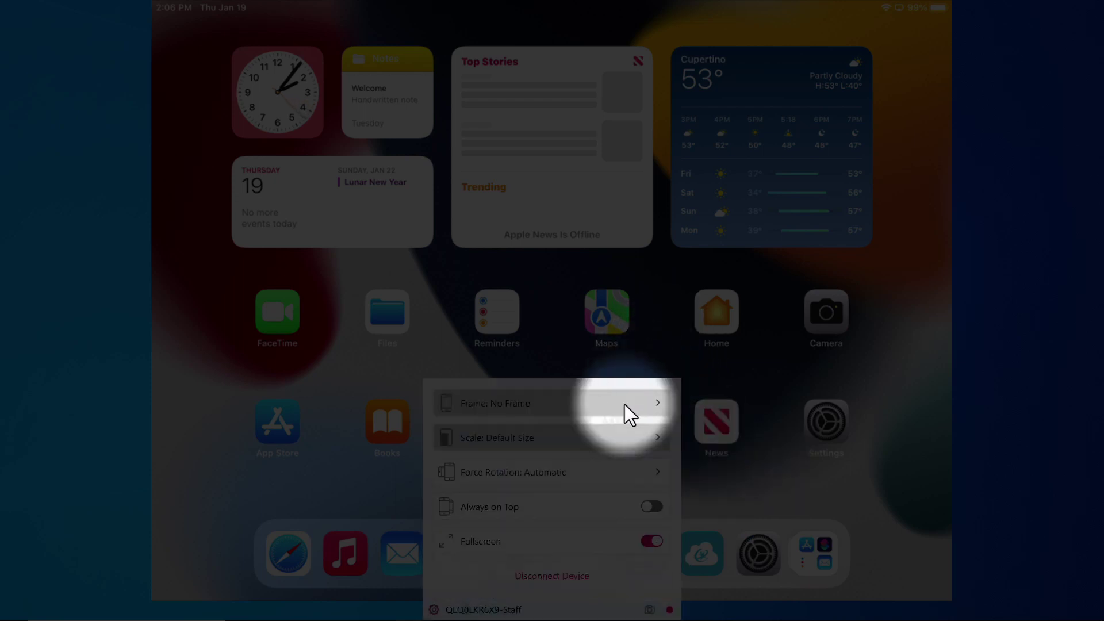
{"action": "left_click", "coordinate": [653, 432]}
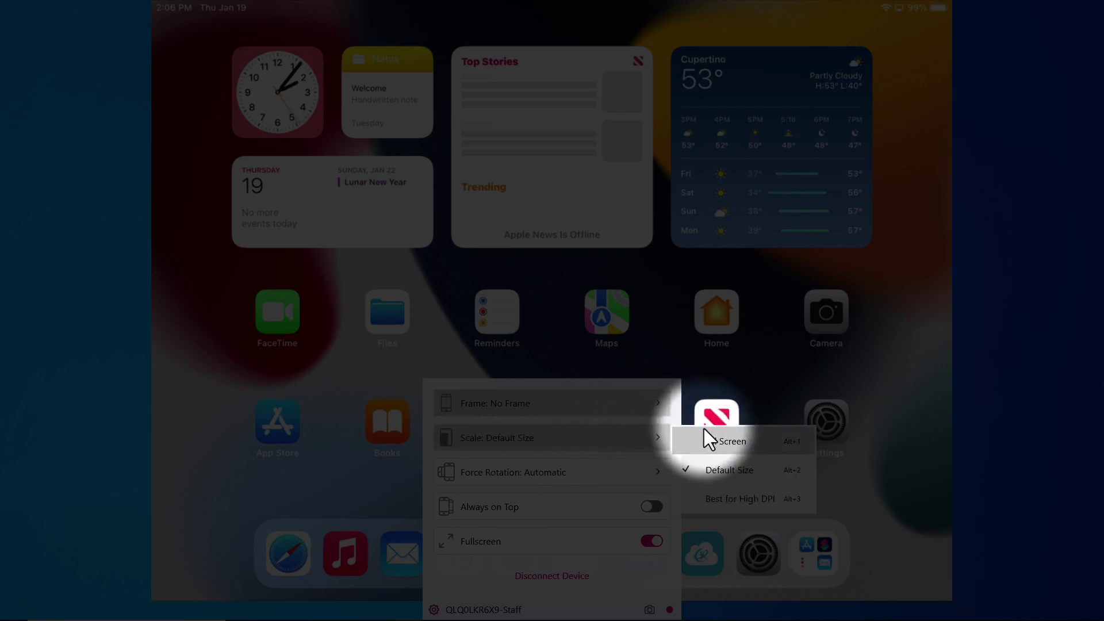
{"action": "left_click", "coordinate": [716, 501]}
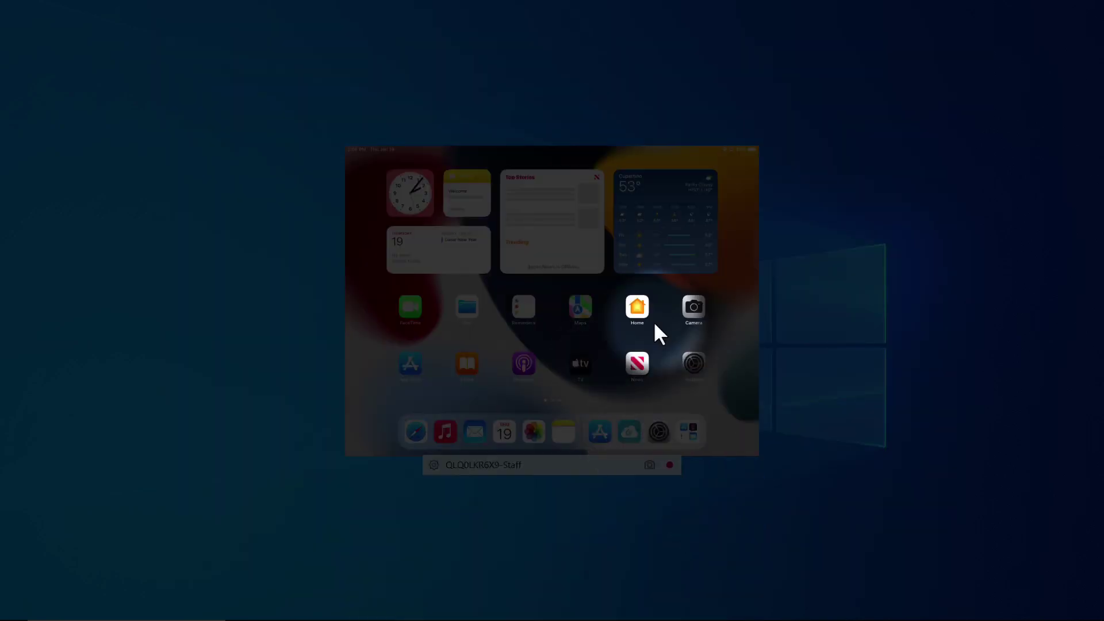
Set the mirrored iPad's scale to Fill Screen.
{"action": "right_click", "coordinate": [567, 373]}
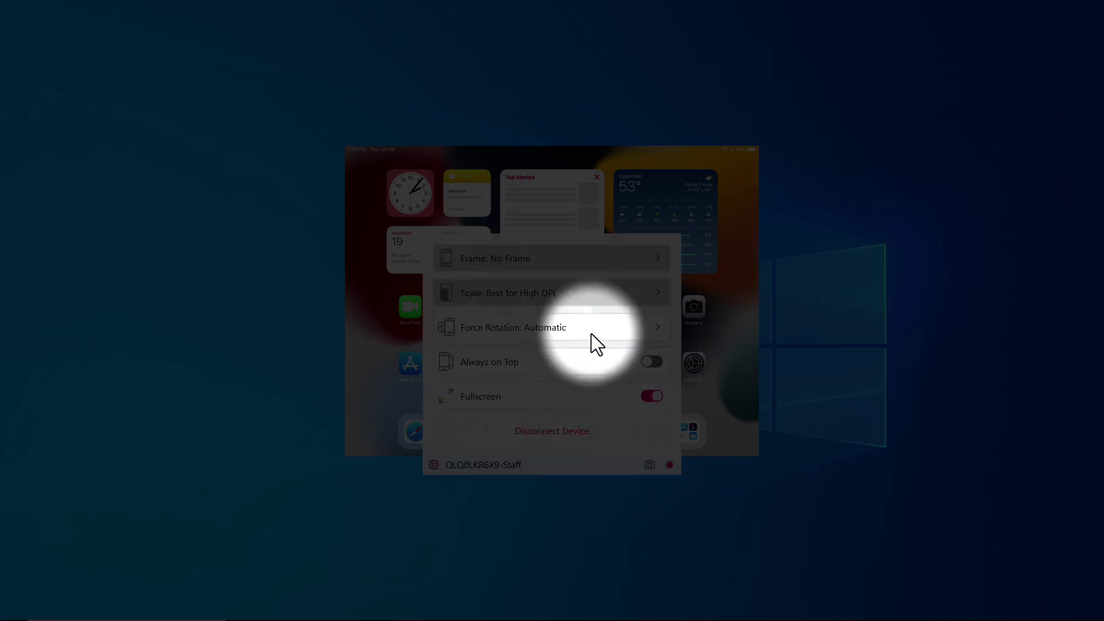
{"action": "mouse_move", "coordinate": [595, 289]}
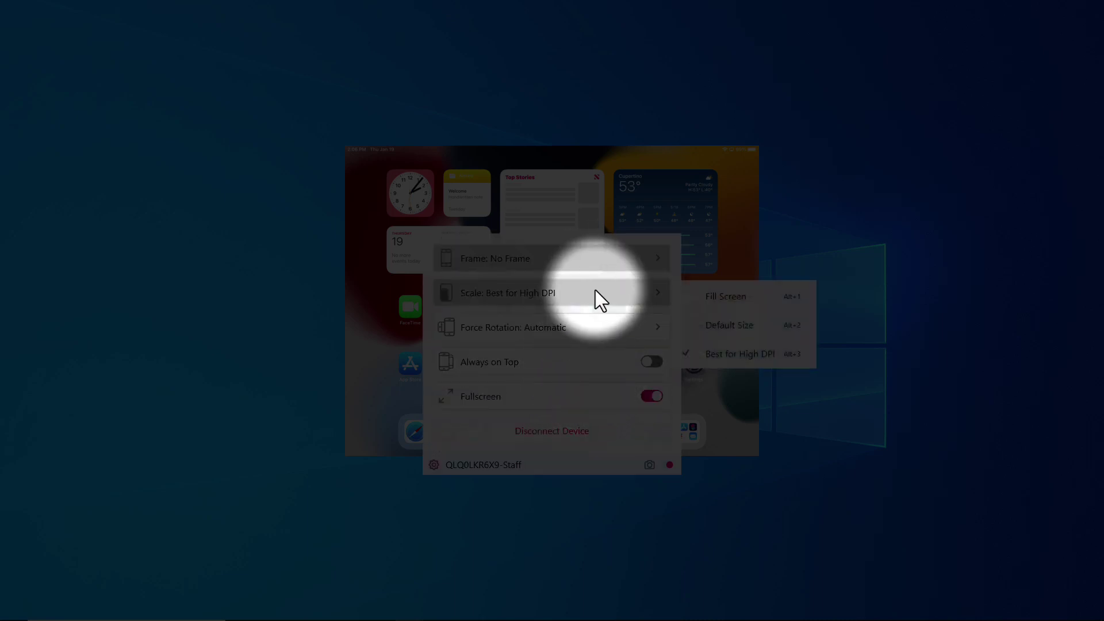
{"action": "left_click", "coordinate": [706, 298]}
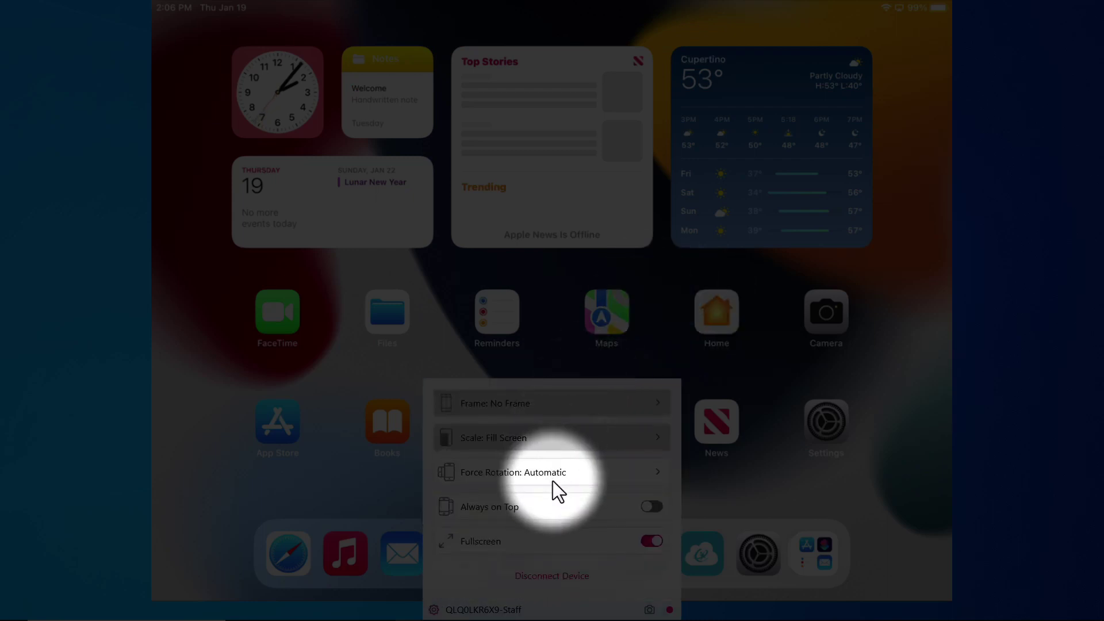
Review the Force Rotation choices for the mirrored iPad without changing them and exit fullscreen.
{"action": "mouse_move", "coordinate": [554, 470]}
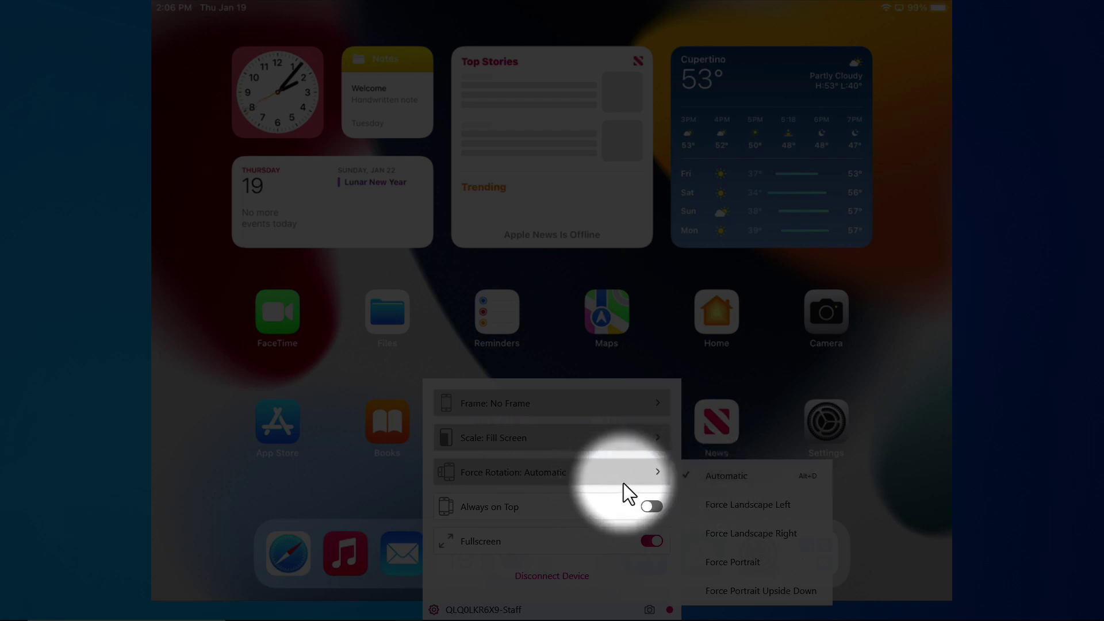
{"action": "left_click", "coordinate": [801, 351]}
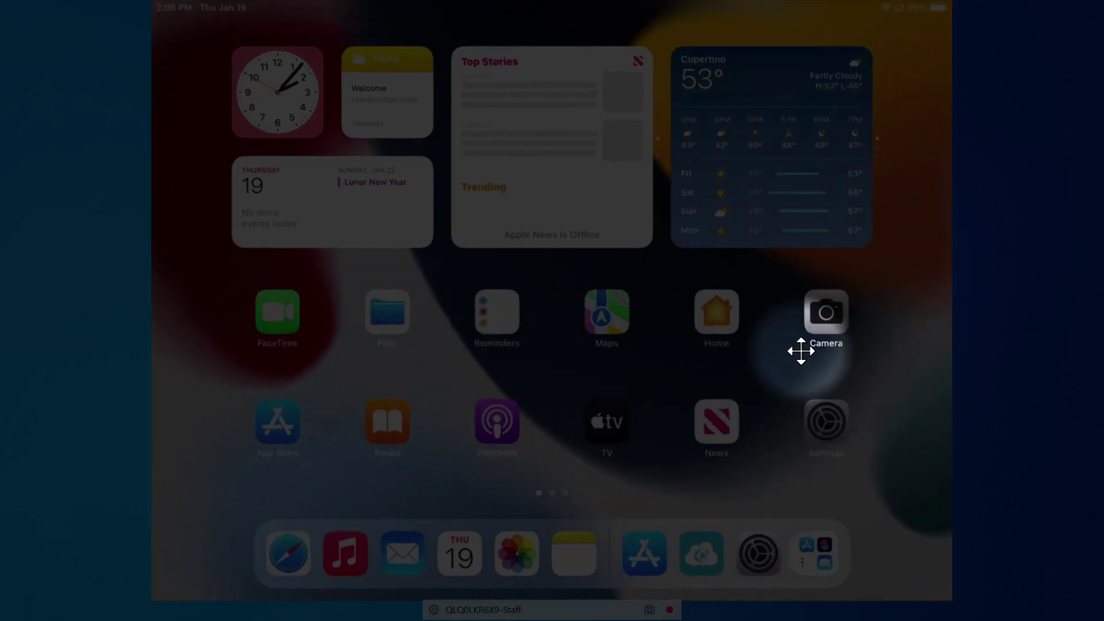
{"action": "double_click", "coordinate": [548, 116]}
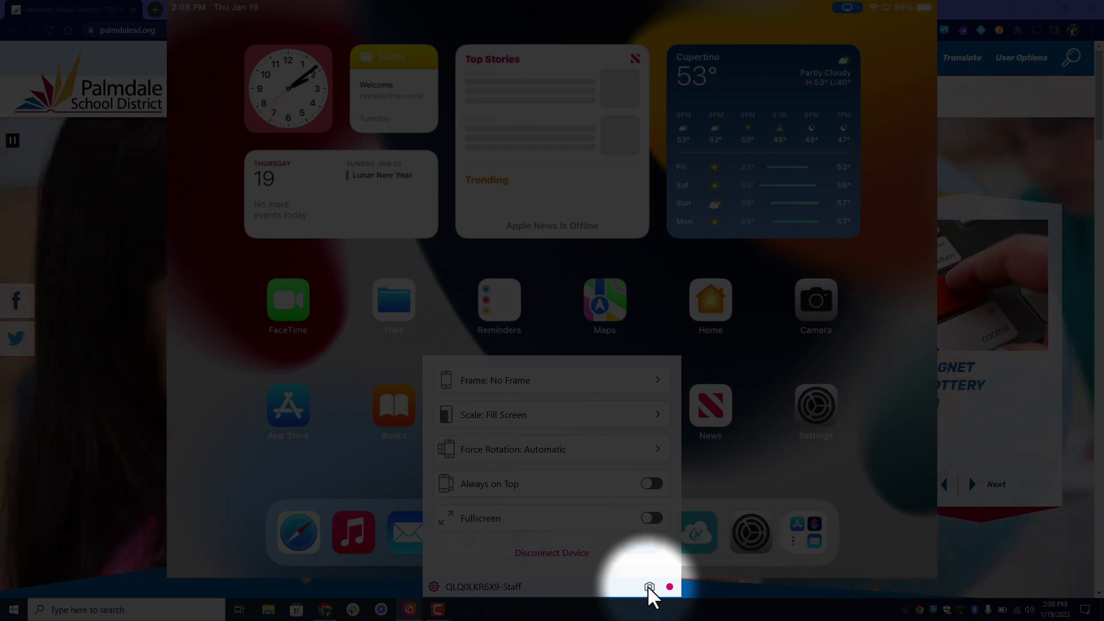
Disconnect the mirrored iPad from Reflector 4.
{"action": "left_click", "coordinate": [630, 344]}
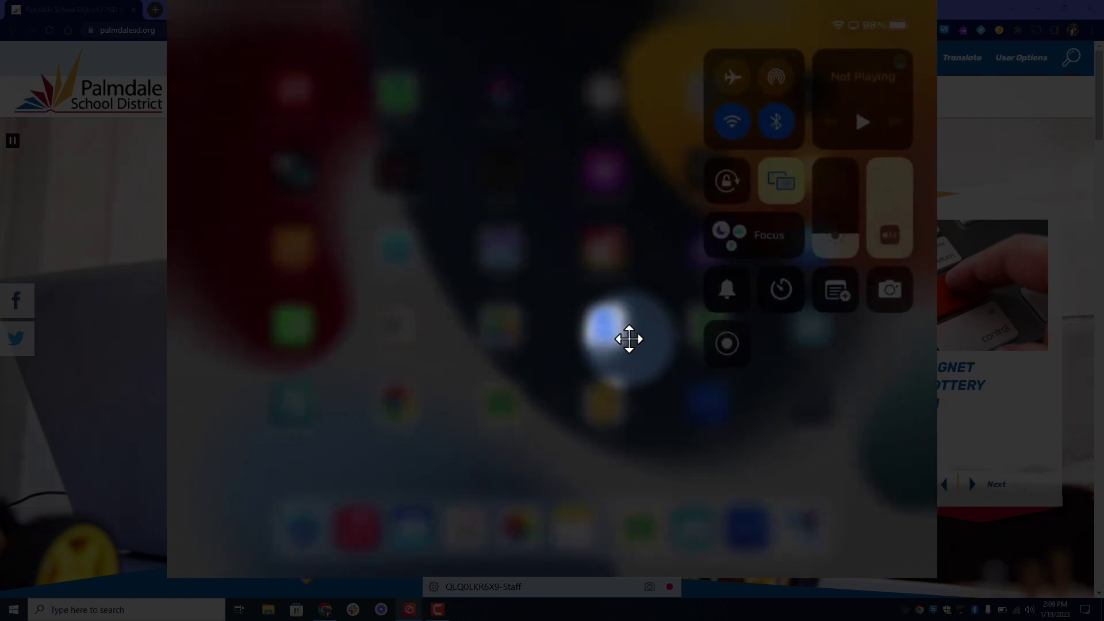
{"action": "left_click", "coordinate": [547, 523]}
{"action": "left_click", "coordinate": [547, 553]}
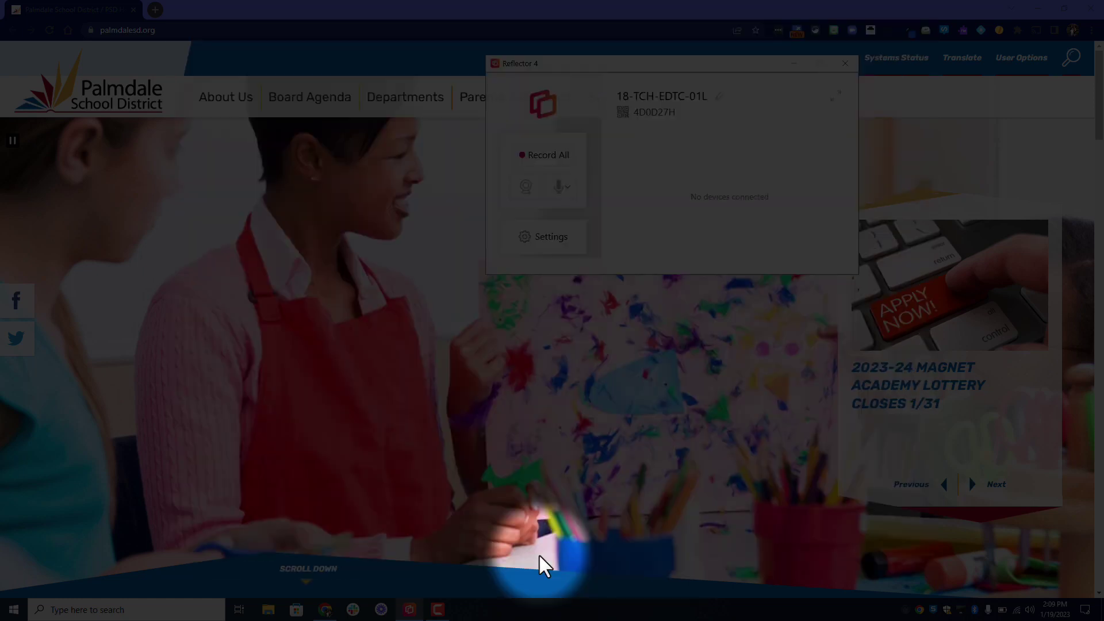
Close the browser window showing the Palmdale School District website, leaving the Reflector 4 window open on the desktop.
{"action": "left_click", "coordinate": [1098, 14]}
{"action": "left_click", "coordinate": [1096, 11]}
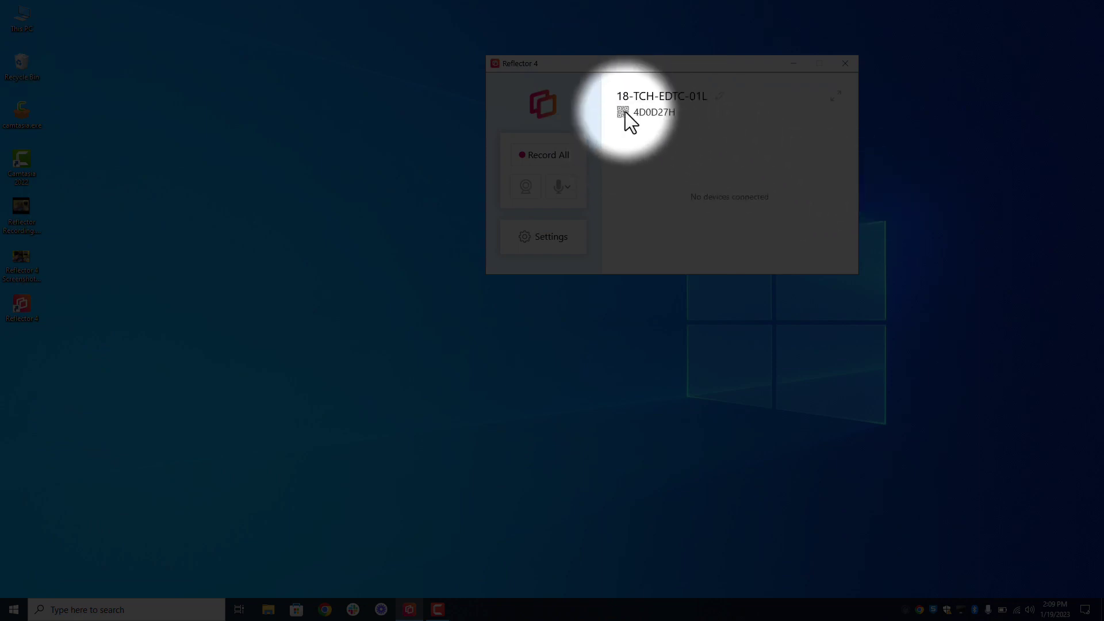
{"action": "left_click", "coordinate": [661, 49]}
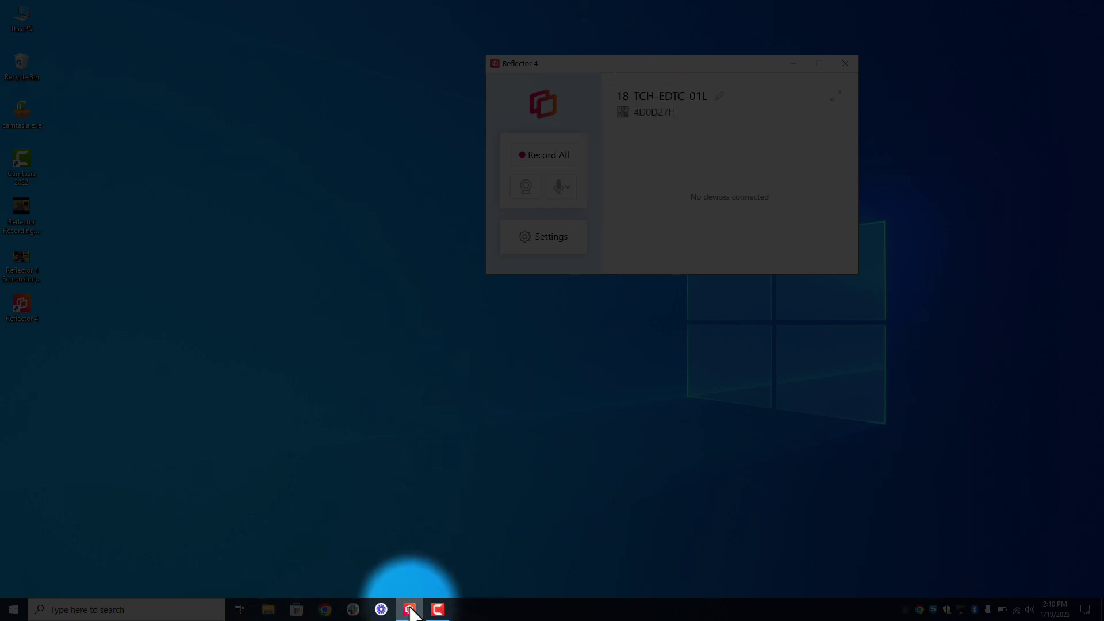
Minimize the Reflector 4 window and quit the program from its minimized preview.
{"action": "mouse_move", "coordinate": [411, 612]}
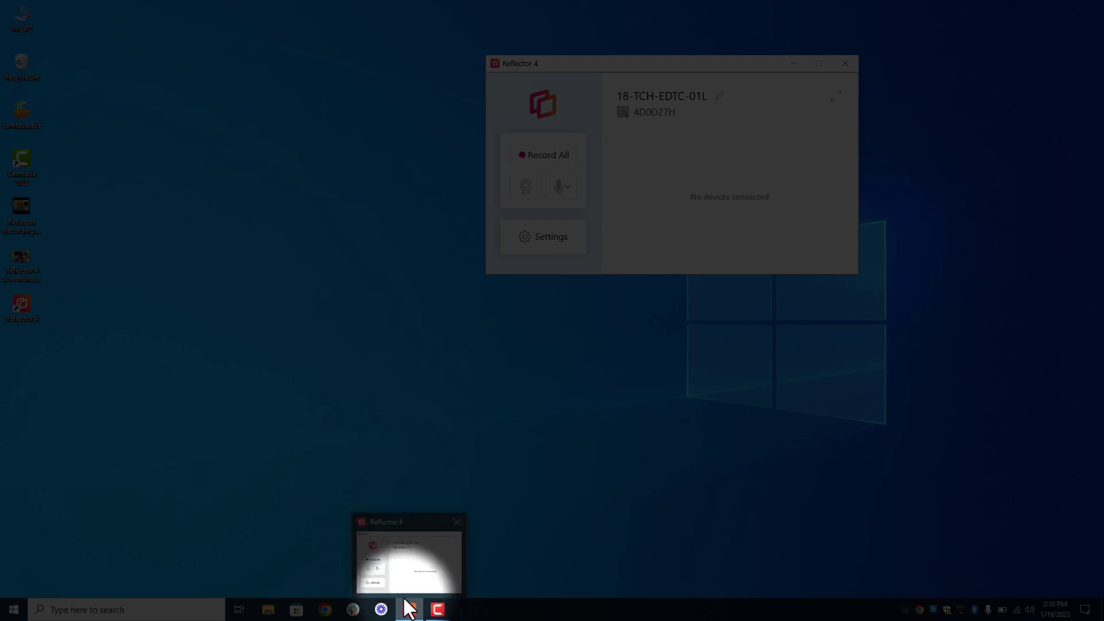
{"action": "left_click", "coordinate": [412, 611]}
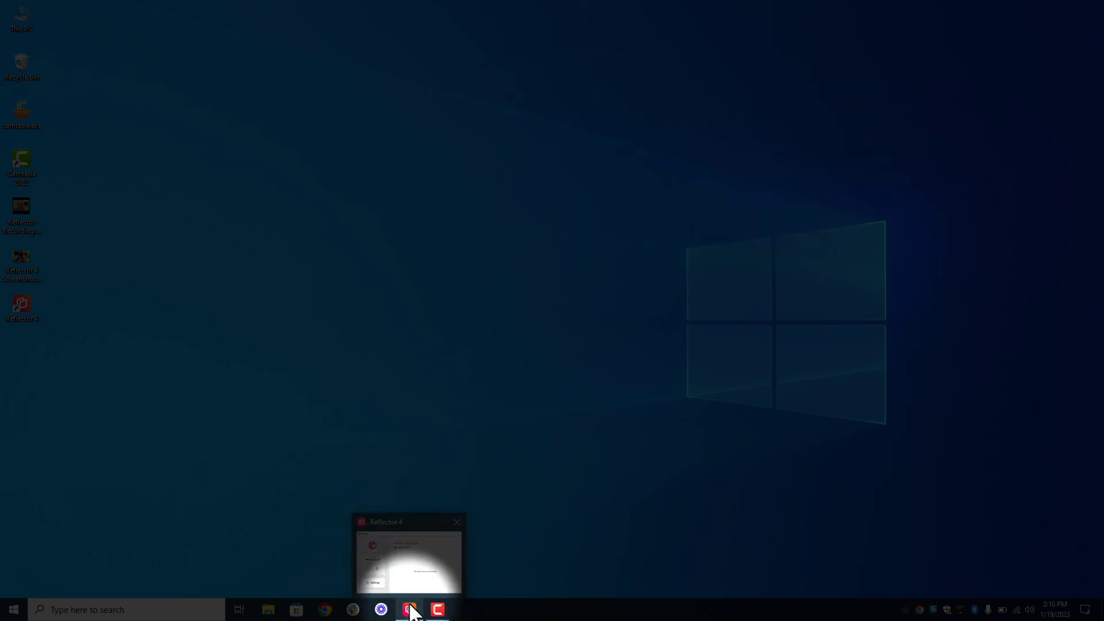
{"action": "left_click", "coordinate": [457, 522]}
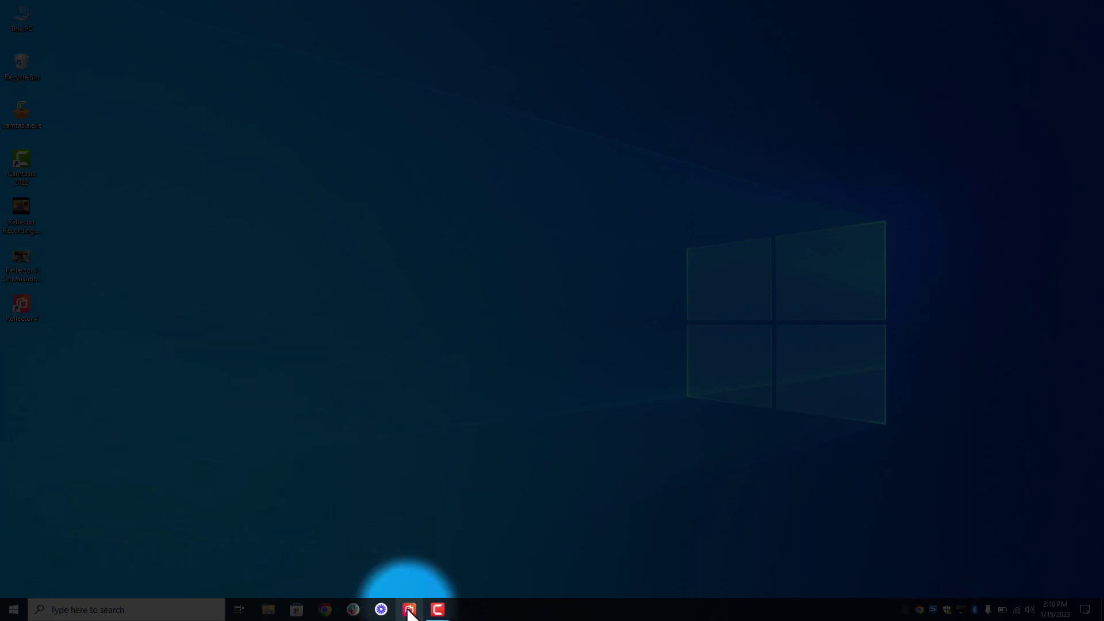
Expand the Reflector 4 folder among the installed apps, dismiss the app list, and relaunch Reflector 4.
{"action": "left_click", "coordinate": [14, 609]}
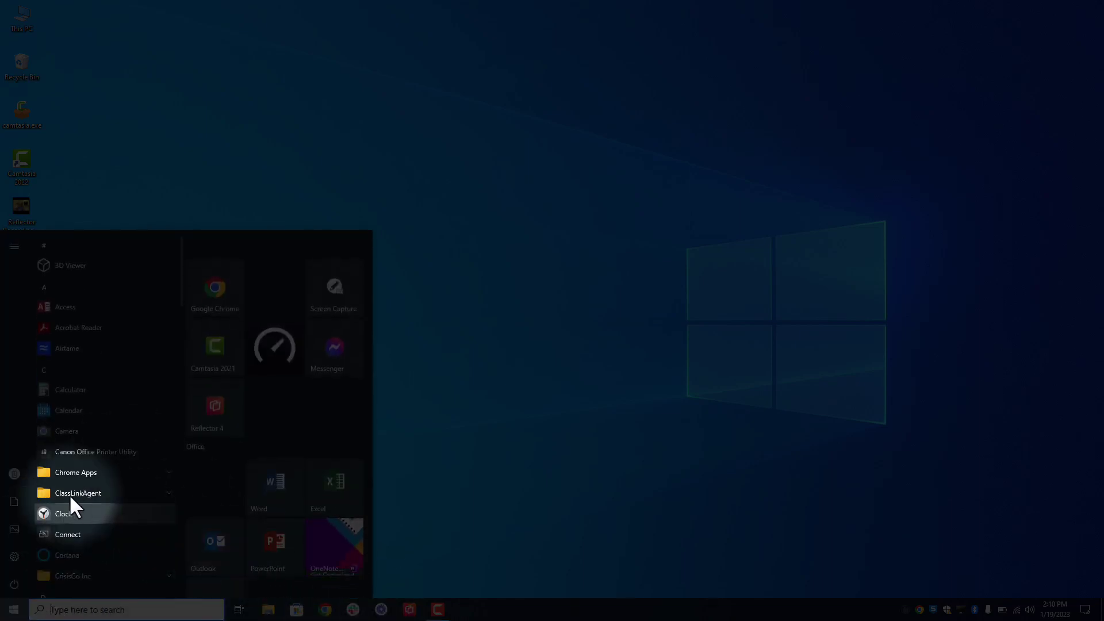
{"action": "scroll", "coordinate": [88, 497], "scroll_direction": "down", "scroll_amount": 5}
{"action": "scroll", "coordinate": [88, 498], "scroll_direction": "down", "scroll_amount": 10}
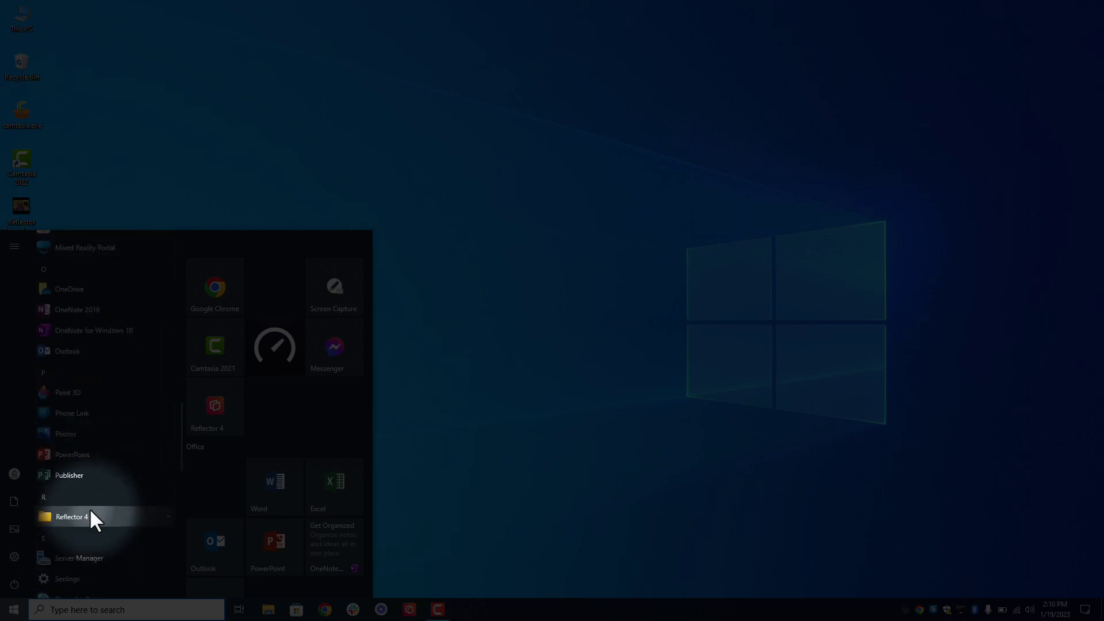
{"action": "scroll", "coordinate": [90, 508], "scroll_direction": "down", "scroll_amount": 2}
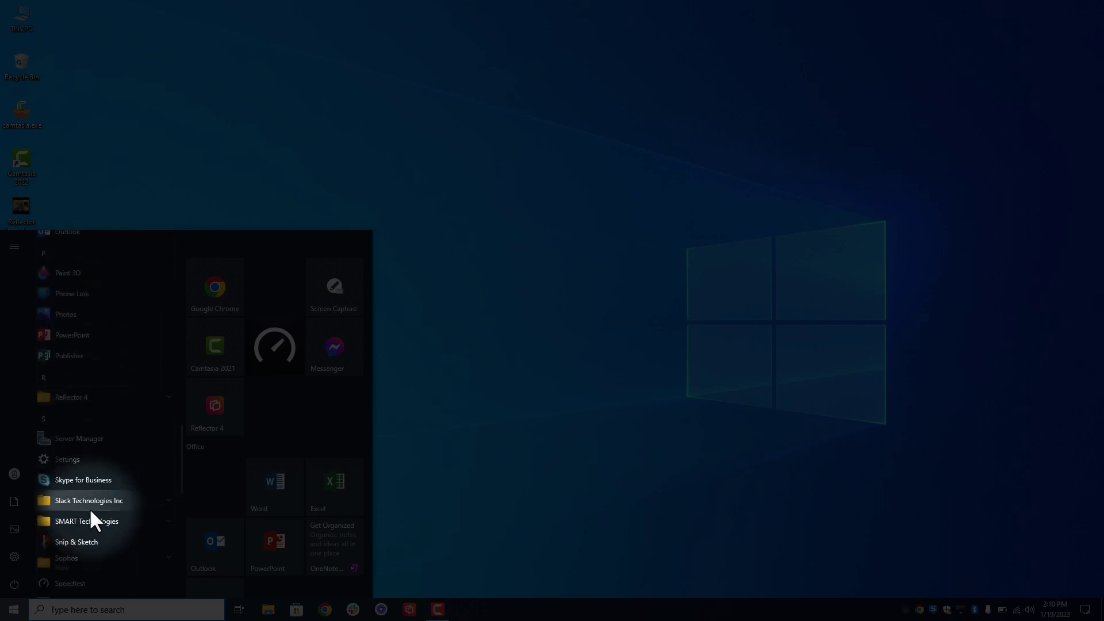
{"action": "left_click", "coordinate": [90, 403]}
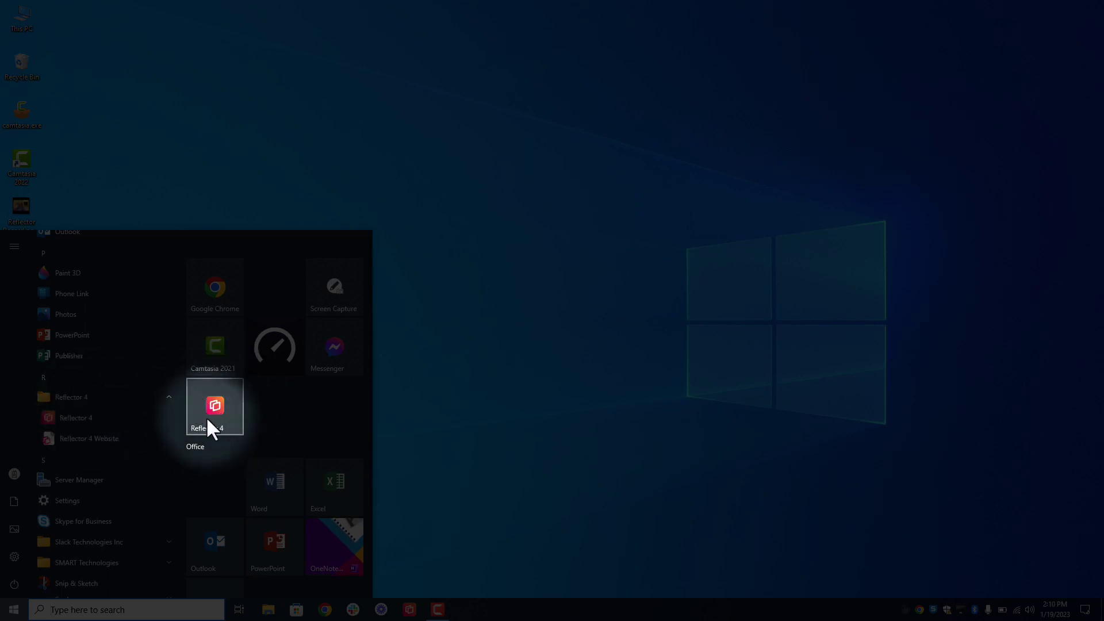
{"action": "left_click", "coordinate": [408, 400]}
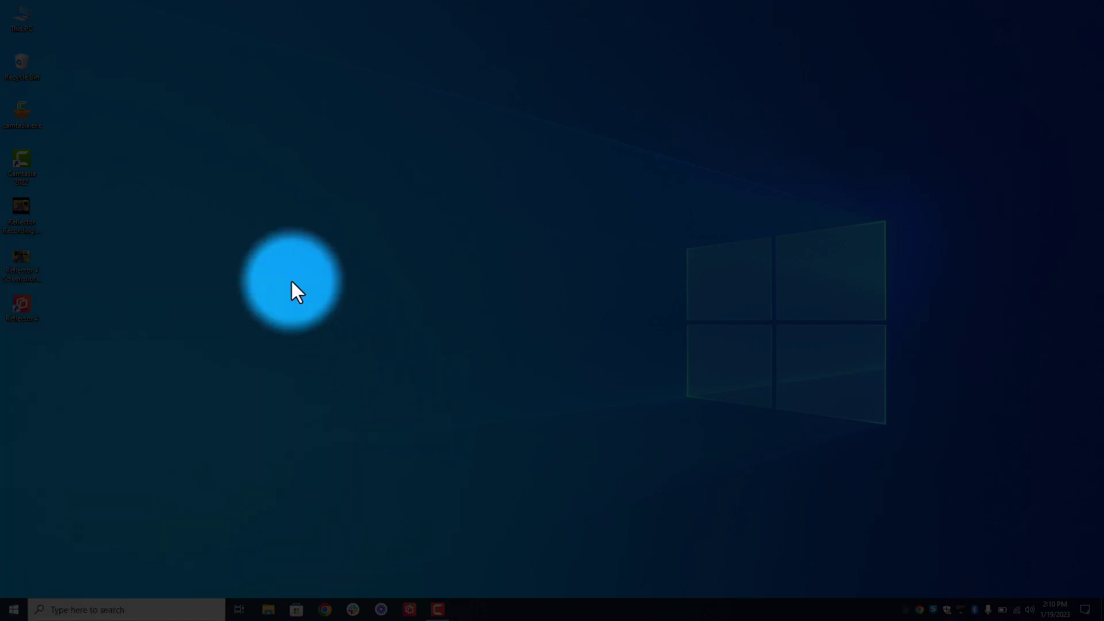
{"action": "left_click", "coordinate": [409, 609]}
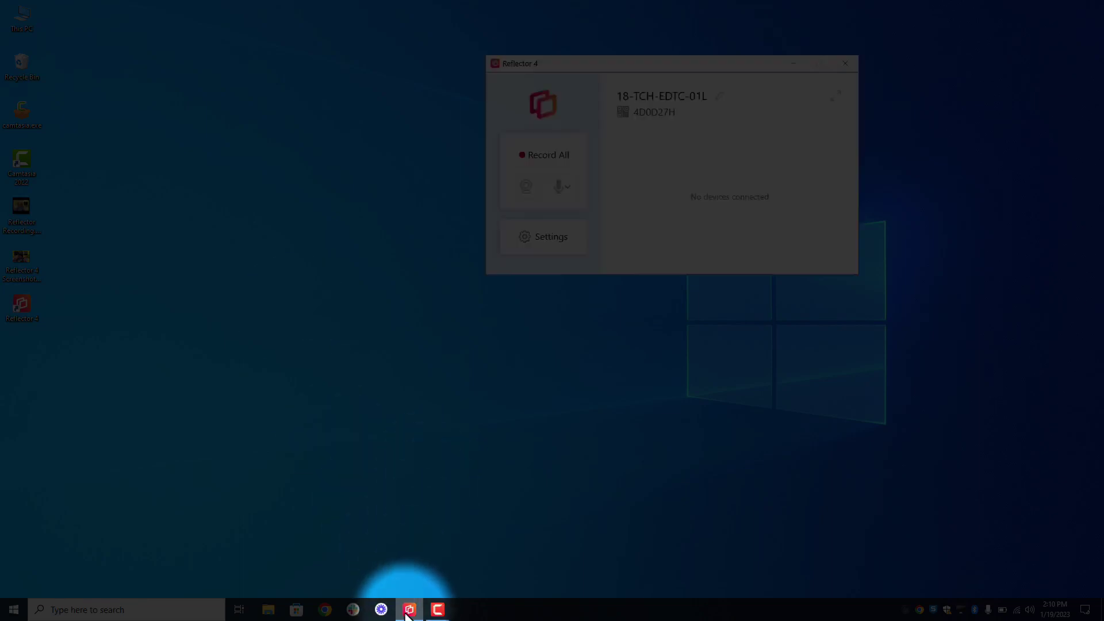